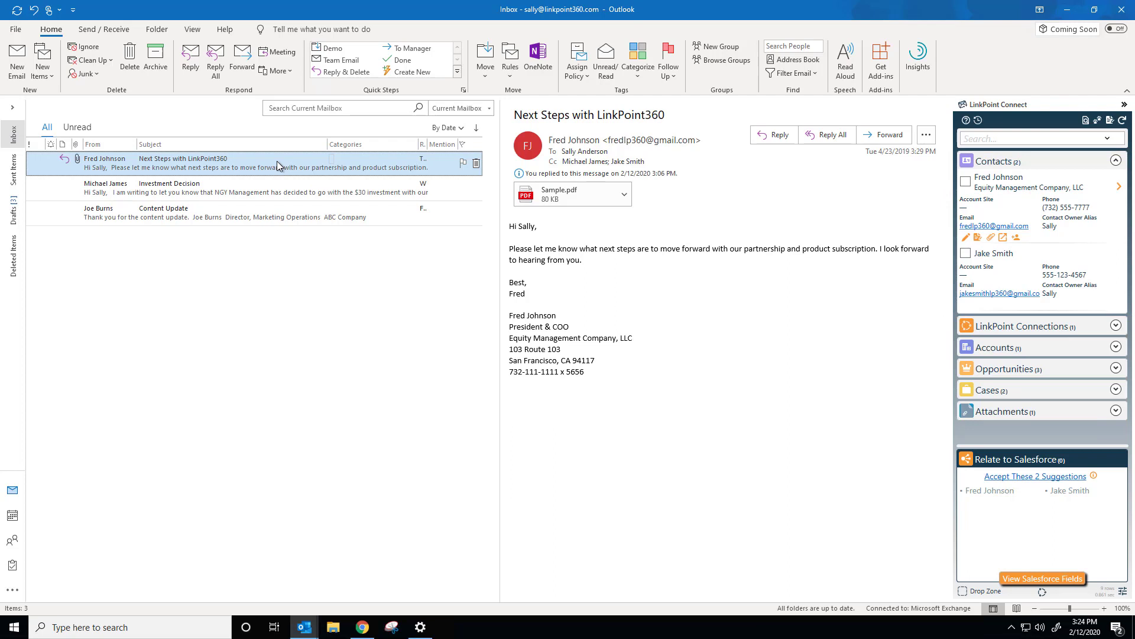
Start a Salesforce lead from the unmatched signature in the Investment Decision email, placing the sender's address in the lead's Email field.
click(276, 194)
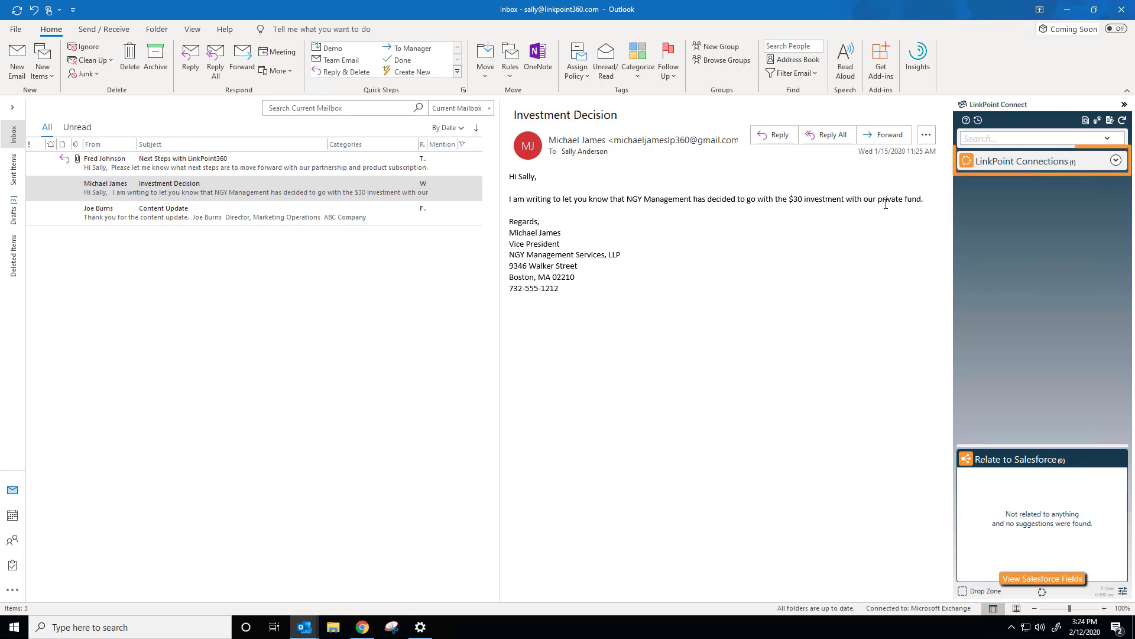
click(1116, 161)
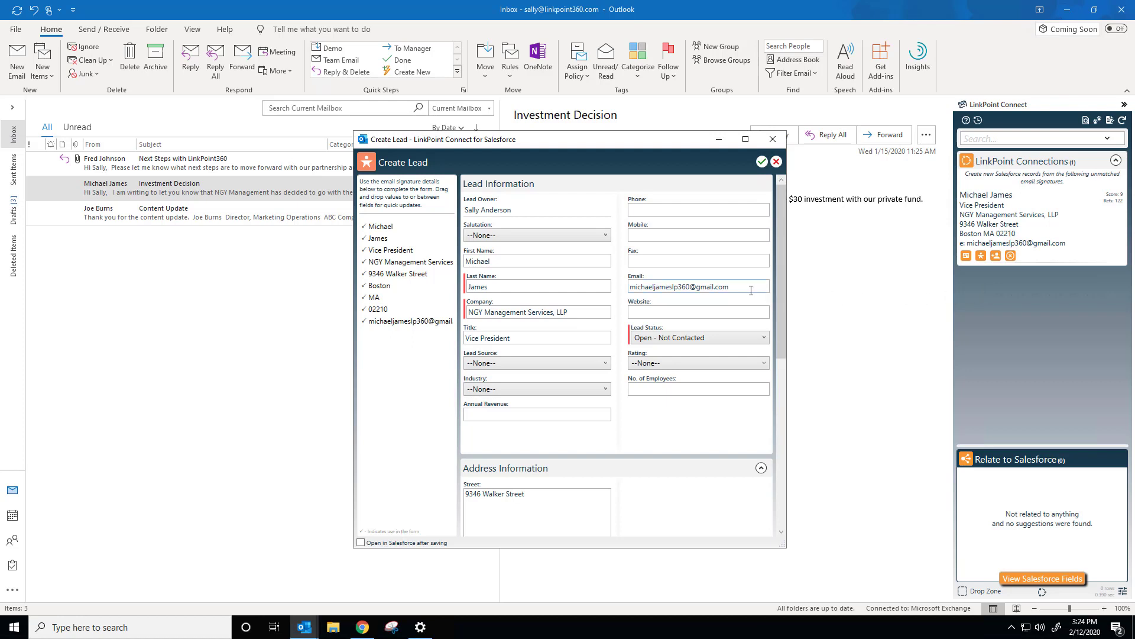
triple_click(681, 288)
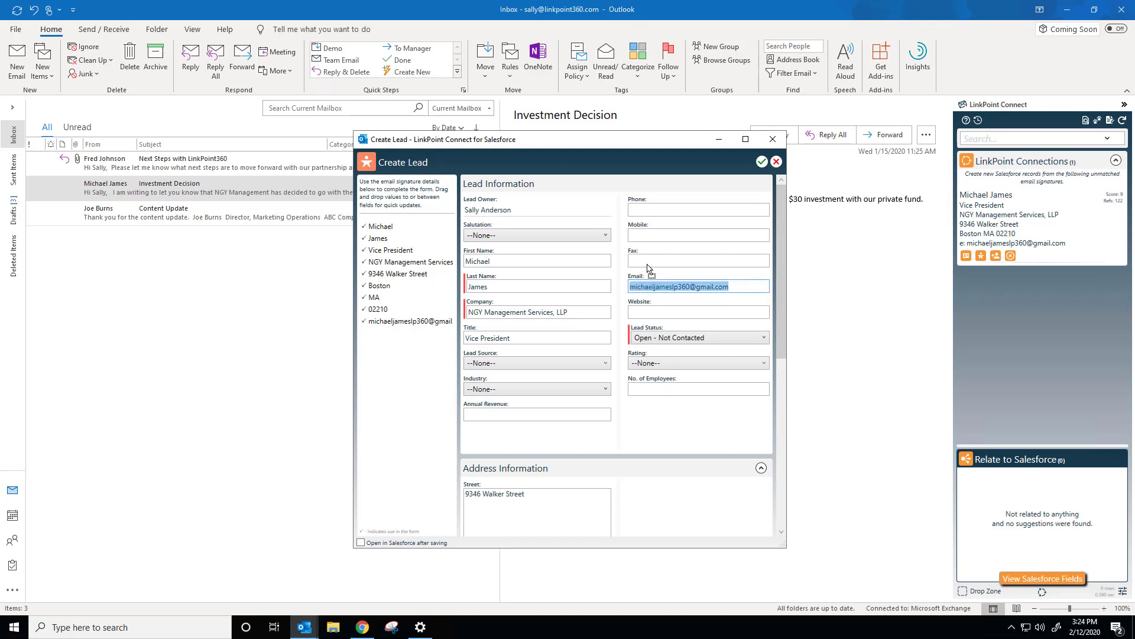
drag(651, 267, 658, 286)
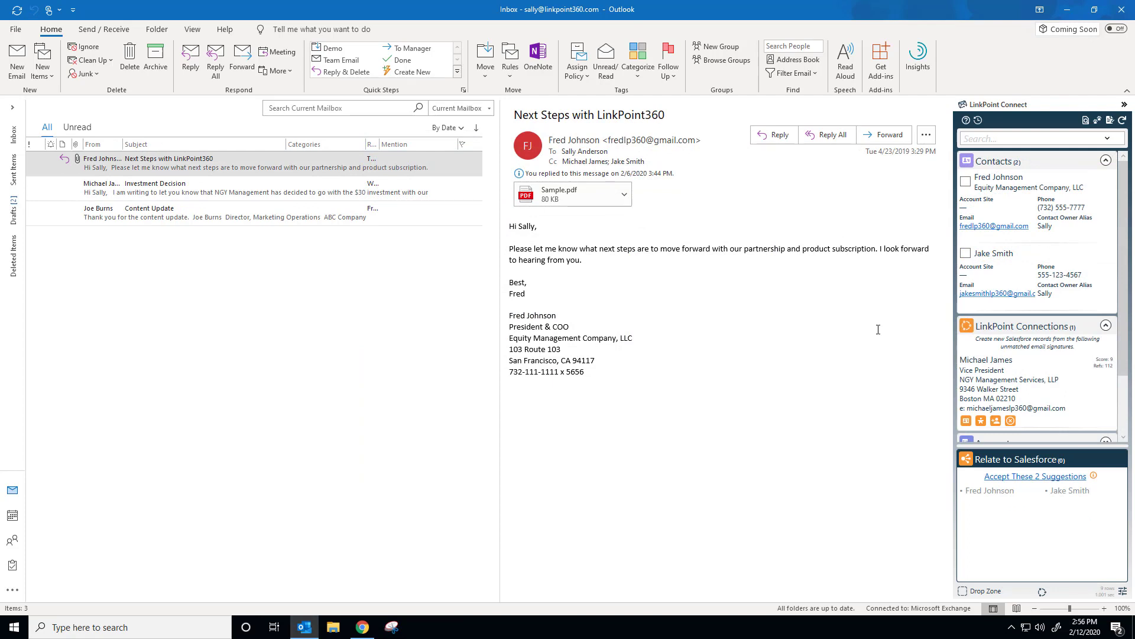
Open the full list of unmatched LinkPoint Connections and start a new record from the NGY Management Services signature.
click(1042, 596)
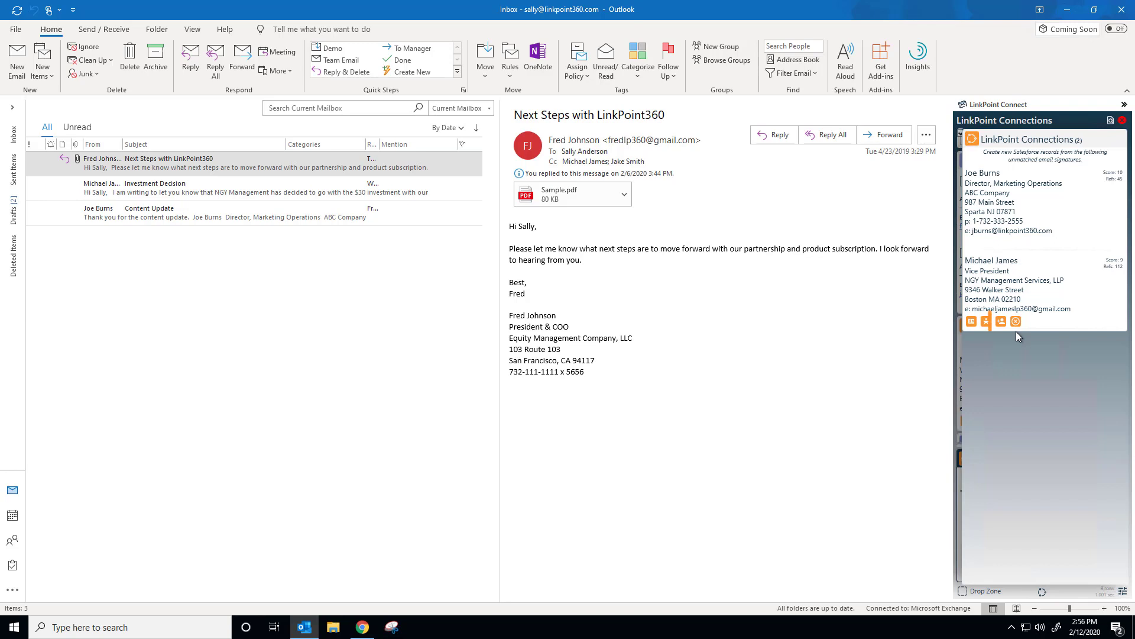
click(1001, 323)
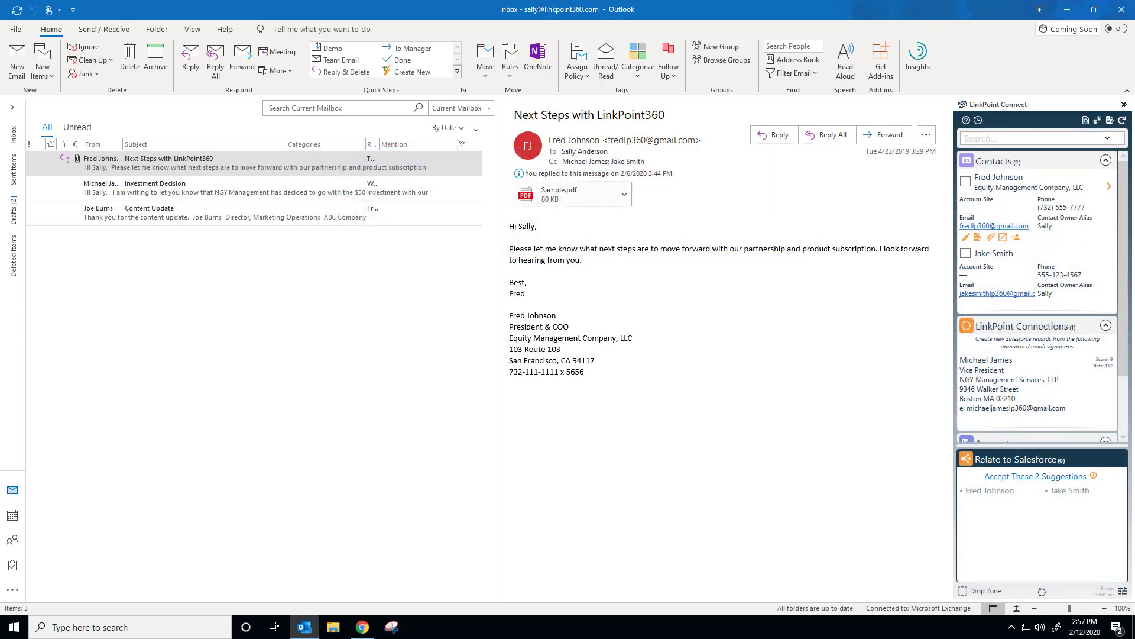
mouse_move(1020, 259)
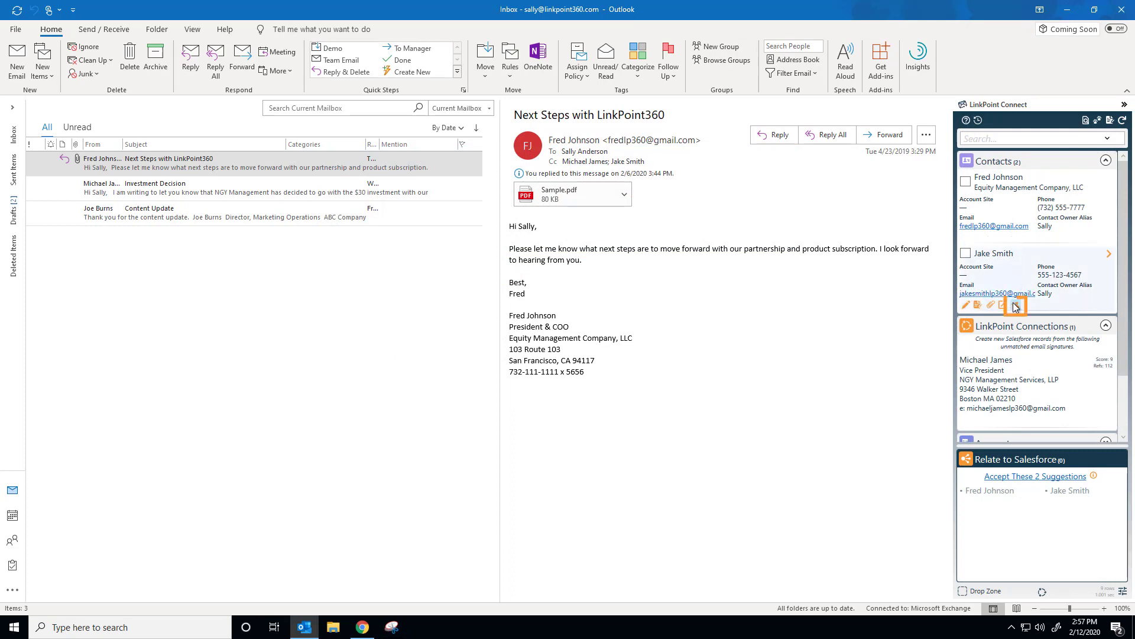
Drop the Next Steps with LinkPoint360 email's signature text and the ABC Company lead's Salesforce URL into the LinkPoint Drop Zone.
mouse_move(589, 371)
mouse_down()
mouse_move(527, 349)
mouse_move(509, 315)
mouse_move(733, 428)
mouse_move(994, 604)
mouse_move(988, 590)
mouse_up()
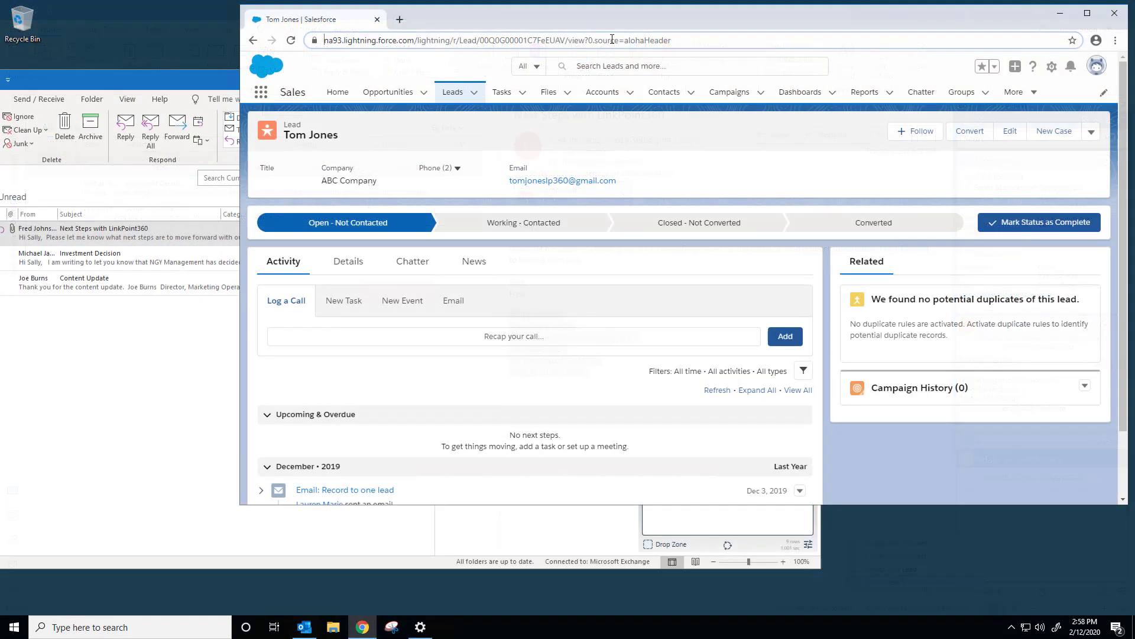
click(631, 39)
drag(687, 41, 674, 543)
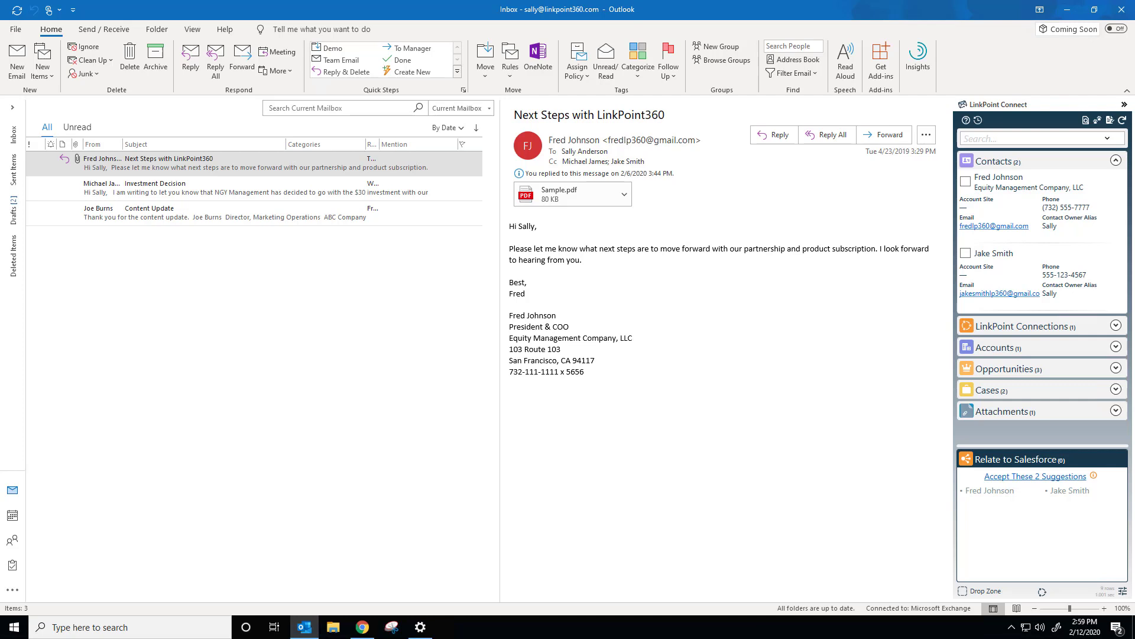
Relate the email to both suggested Salesforce contacts with the second one as primary, and start a follow-up reminder.
click(1042, 477)
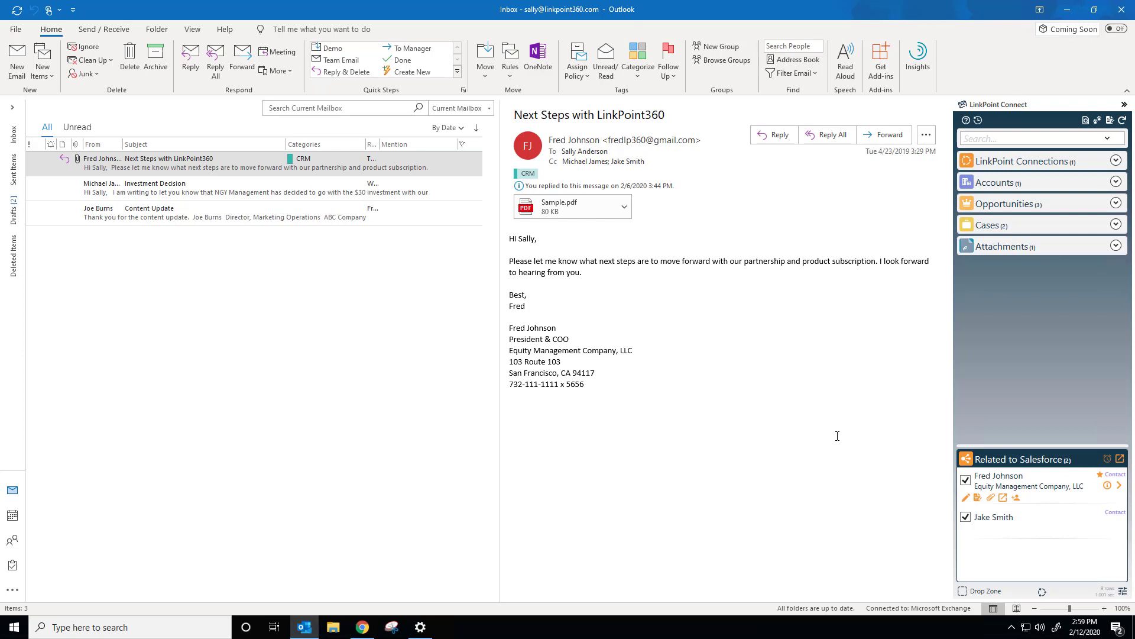
mouse_move(1062, 521)
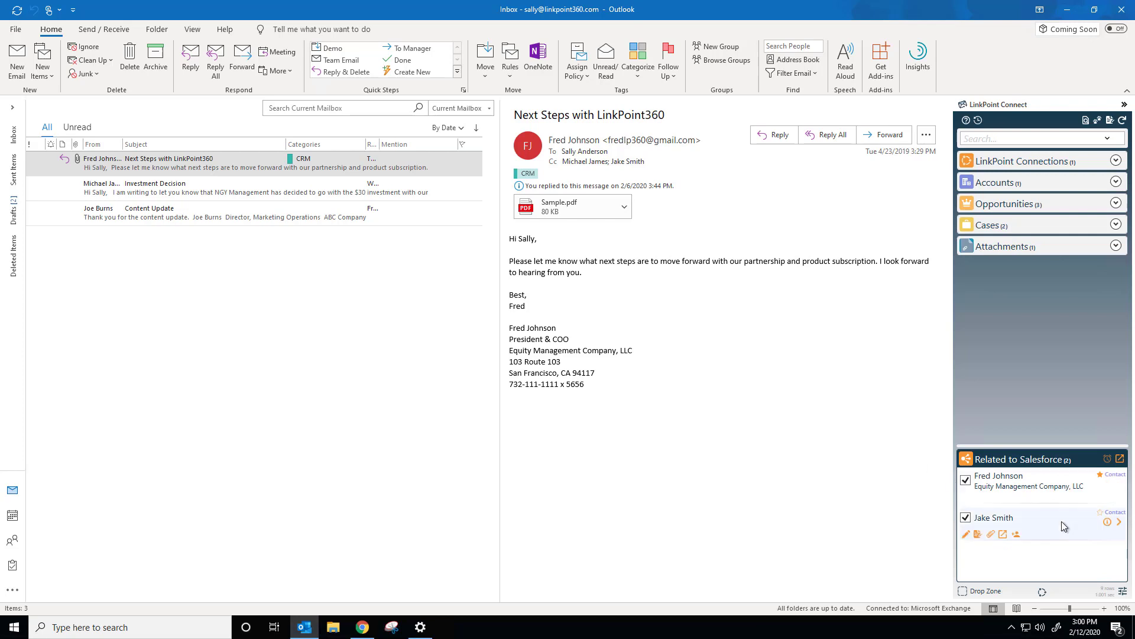
click(1100, 512)
click(1108, 460)
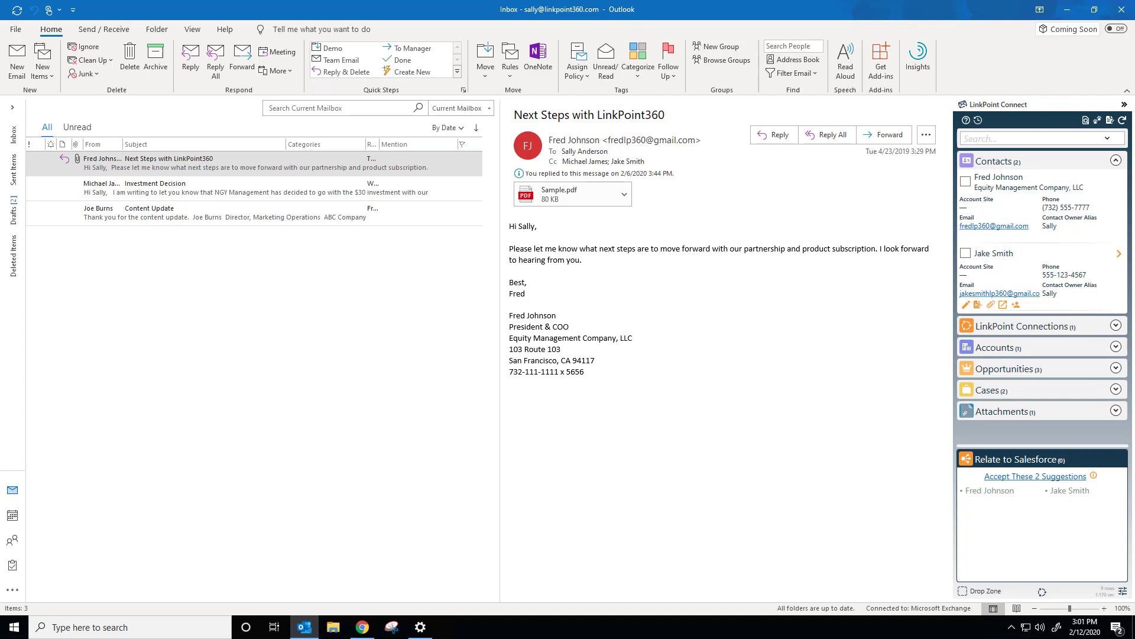
Accept the email's two suggested Salesforce relations and check them in a popped-out reply-all window, closing it without sending.
click(1038, 478)
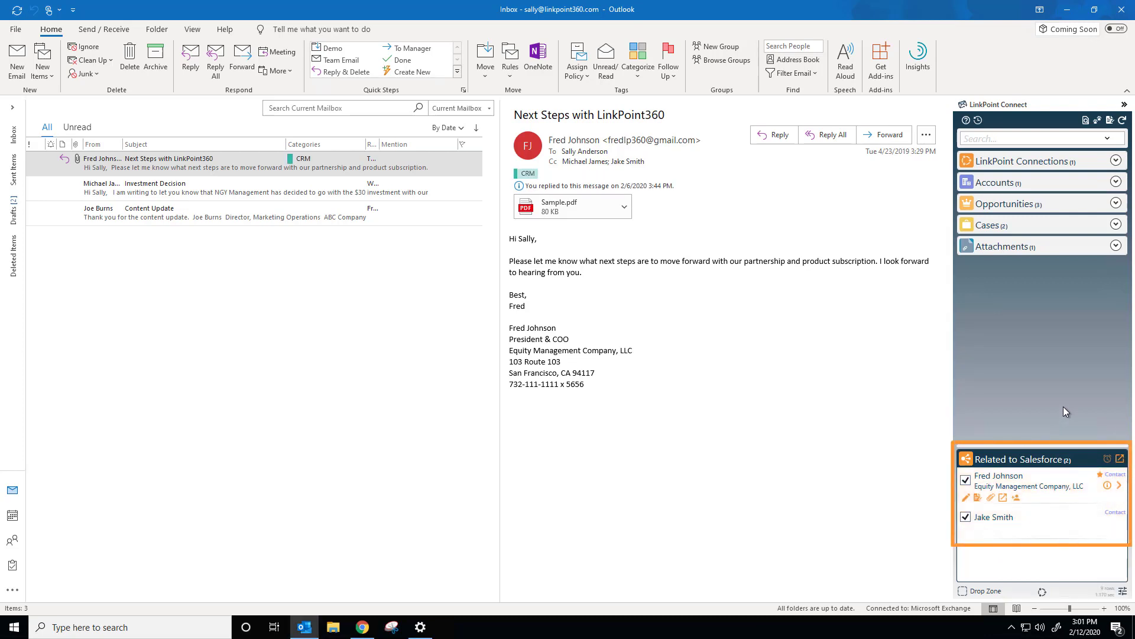
click(837, 140)
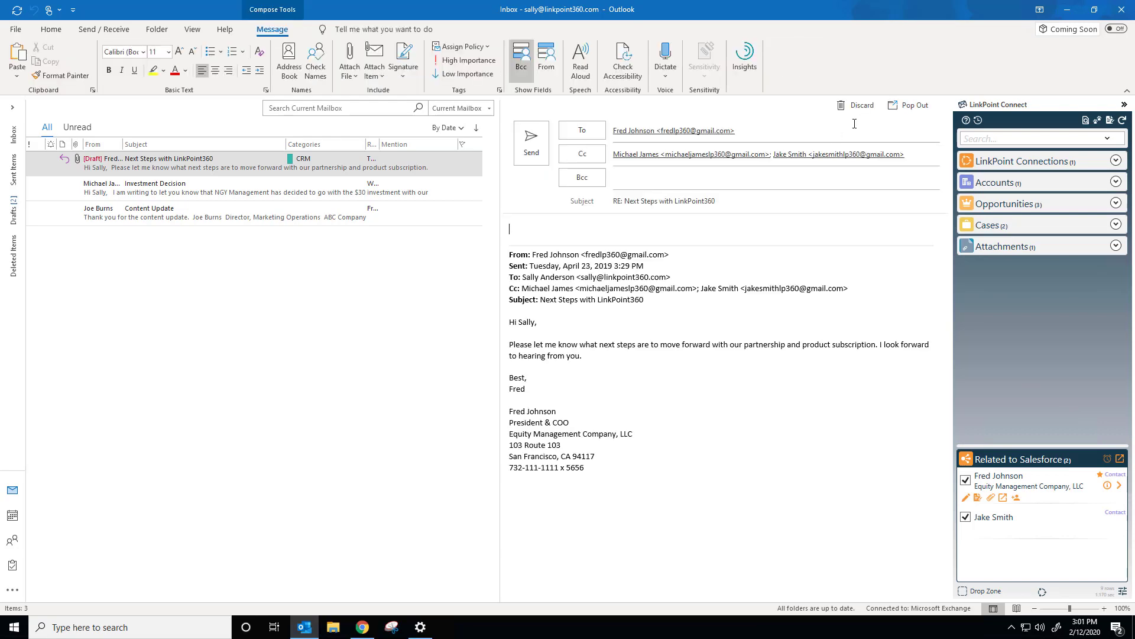
click(912, 105)
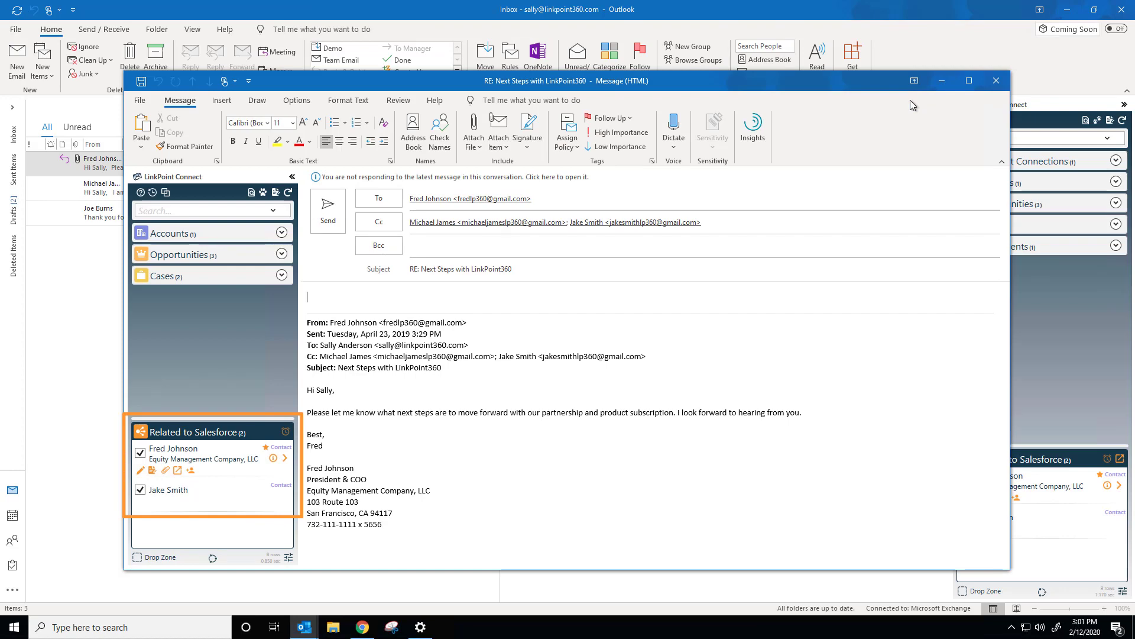
key(Escape)
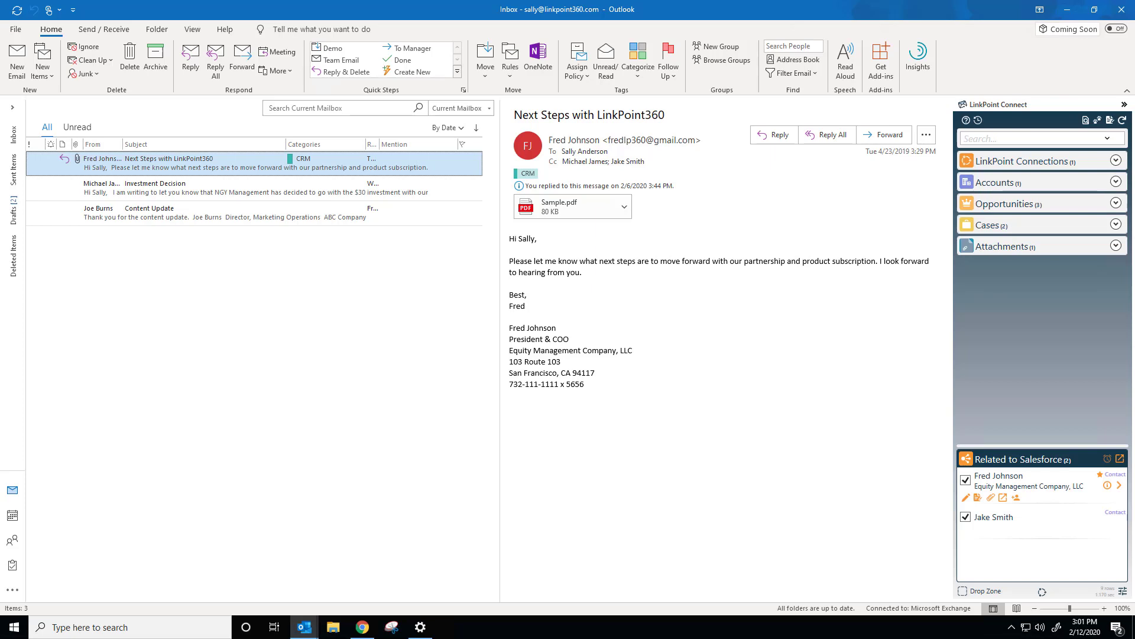
Enable the Advanced preferences that remove related references when forwarding and when replying to an email.
click(1100, 529)
click(1122, 591)
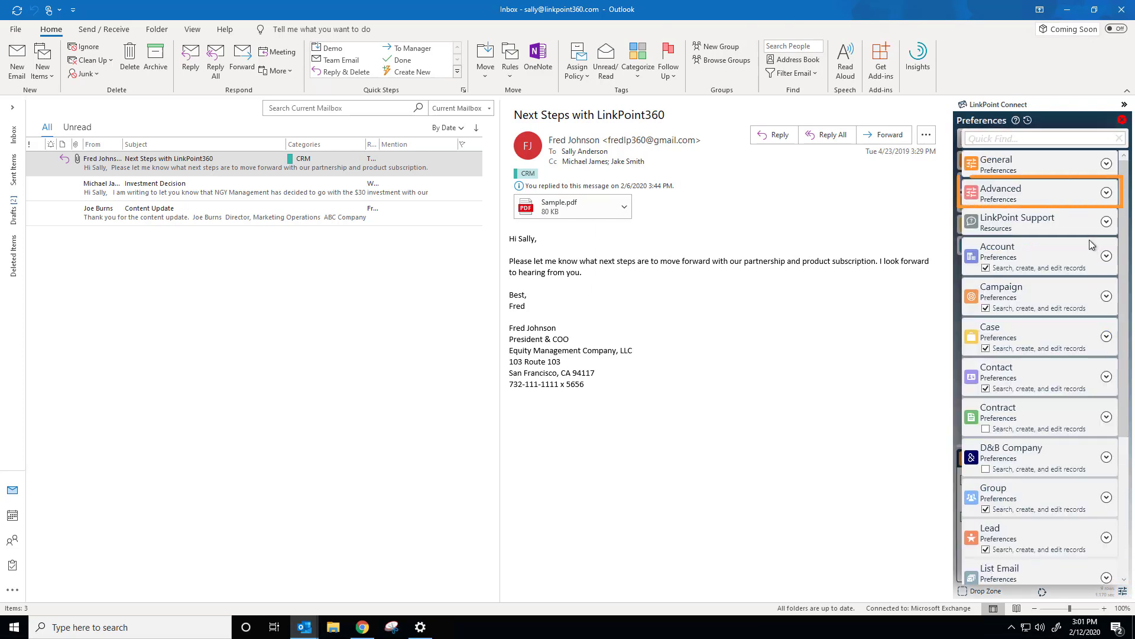
click(1107, 193)
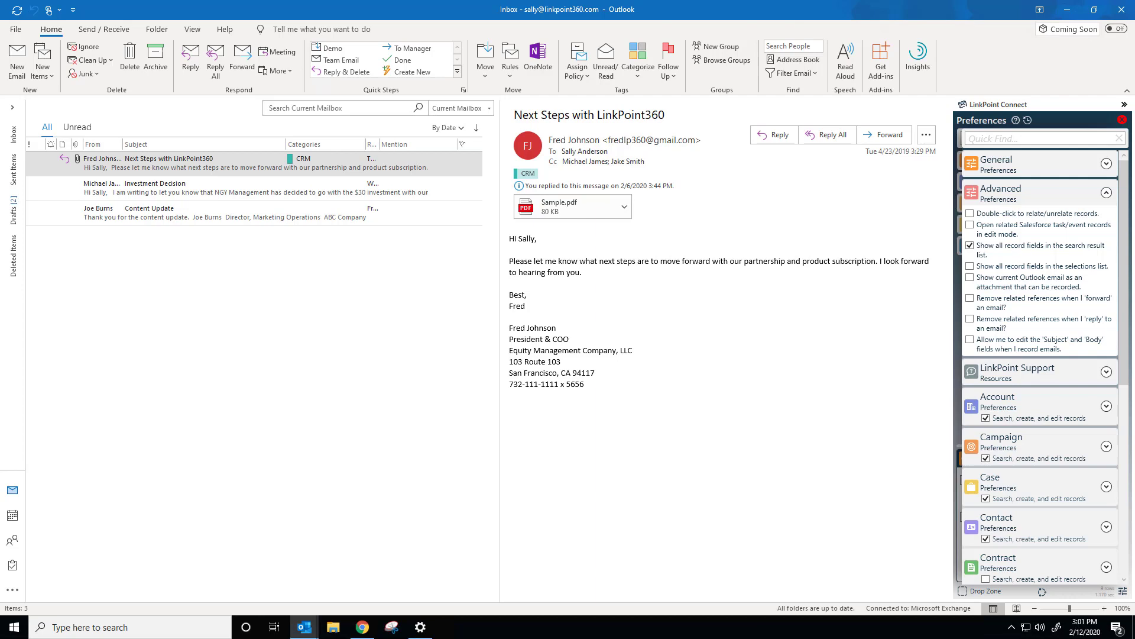
click(972, 300)
click(970, 319)
Open a reply to the Next Steps email and choose the Post Demo Outreach email template from the Sales folder.
key(ctrl+r)
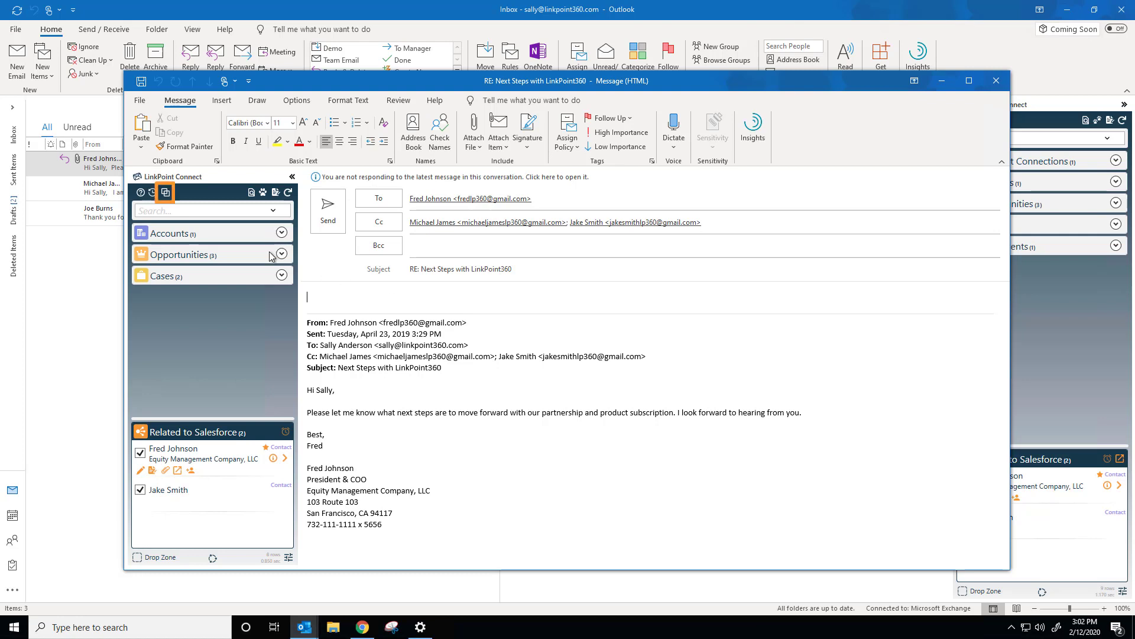
click(166, 193)
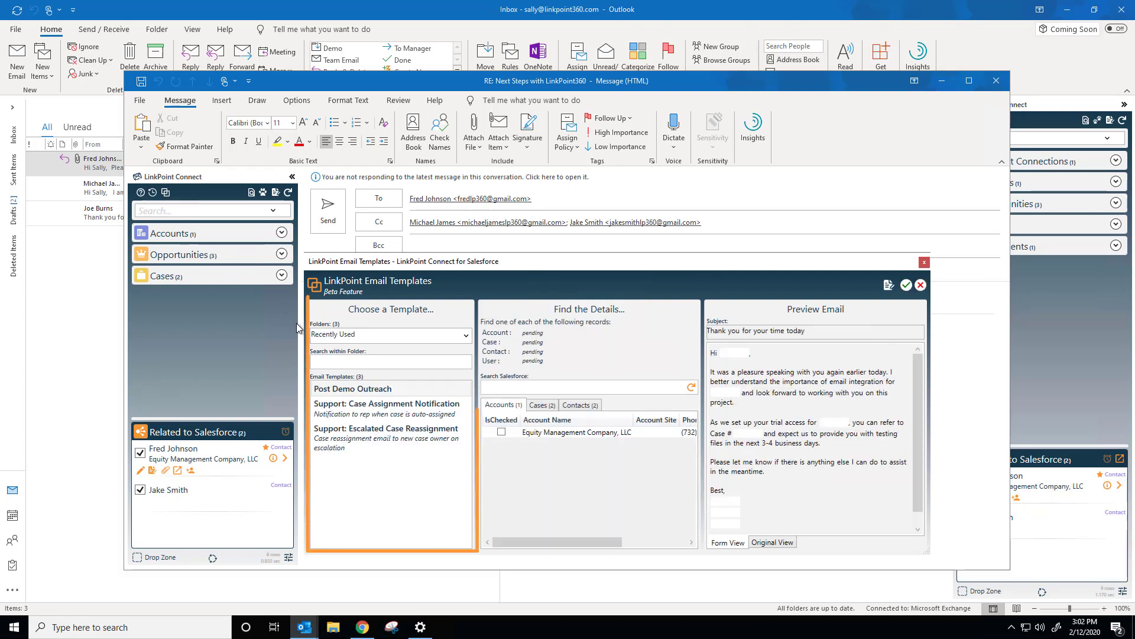
click(334, 335)
click(340, 356)
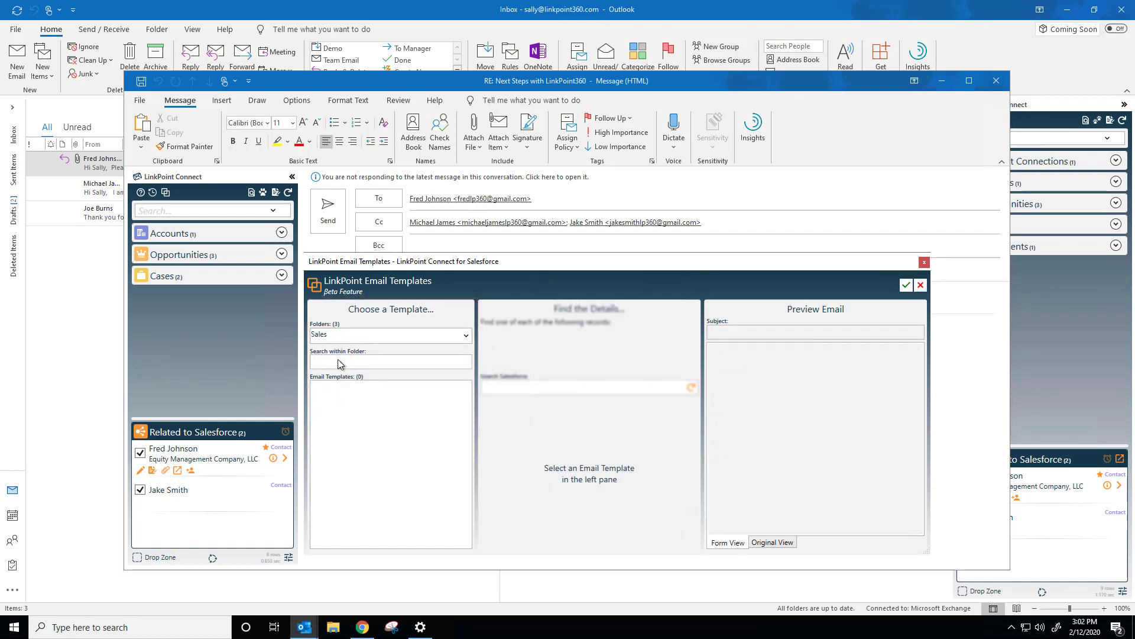
click(340, 405)
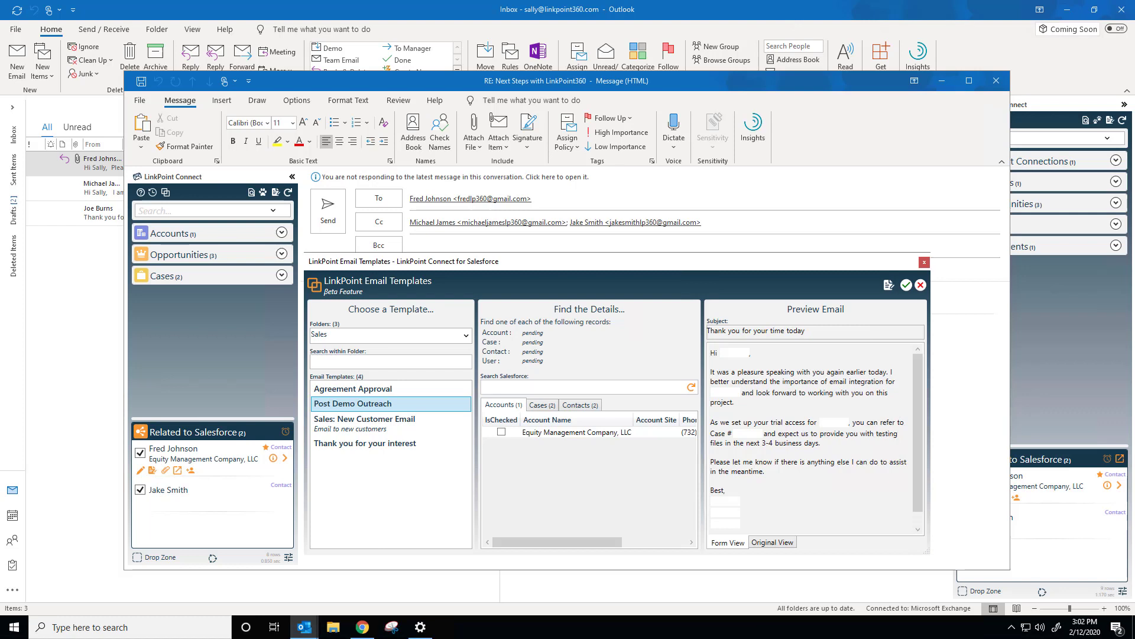
Fill the template's details with the Equity Management Company, LLC account, the Installation case and that company's contact.
click(502, 432)
click(543, 406)
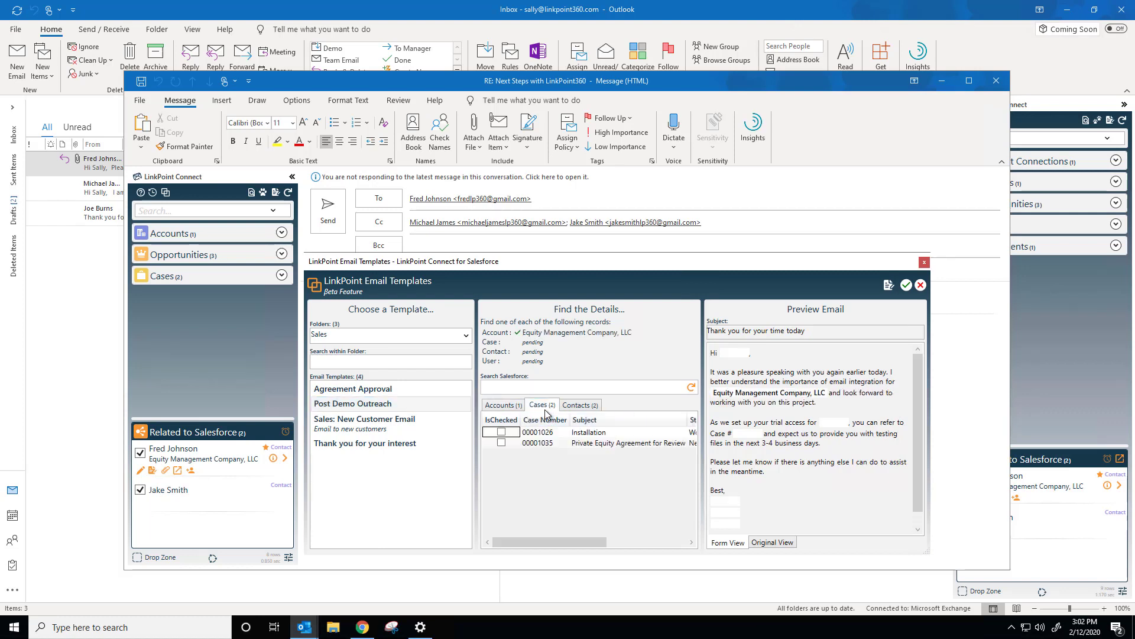
click(502, 433)
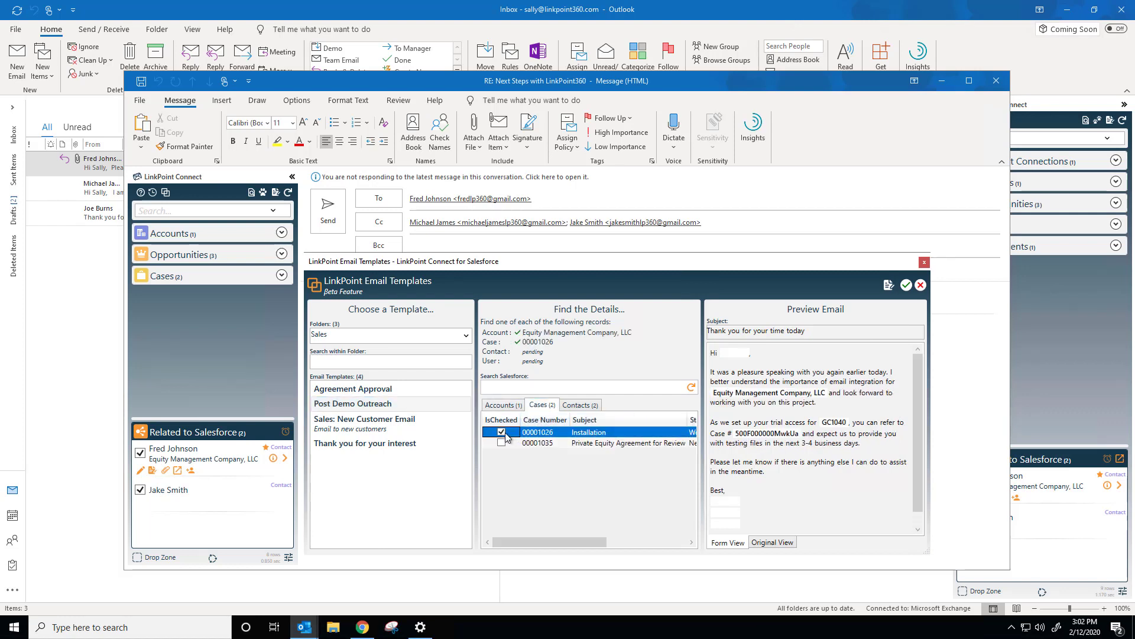
click(579, 405)
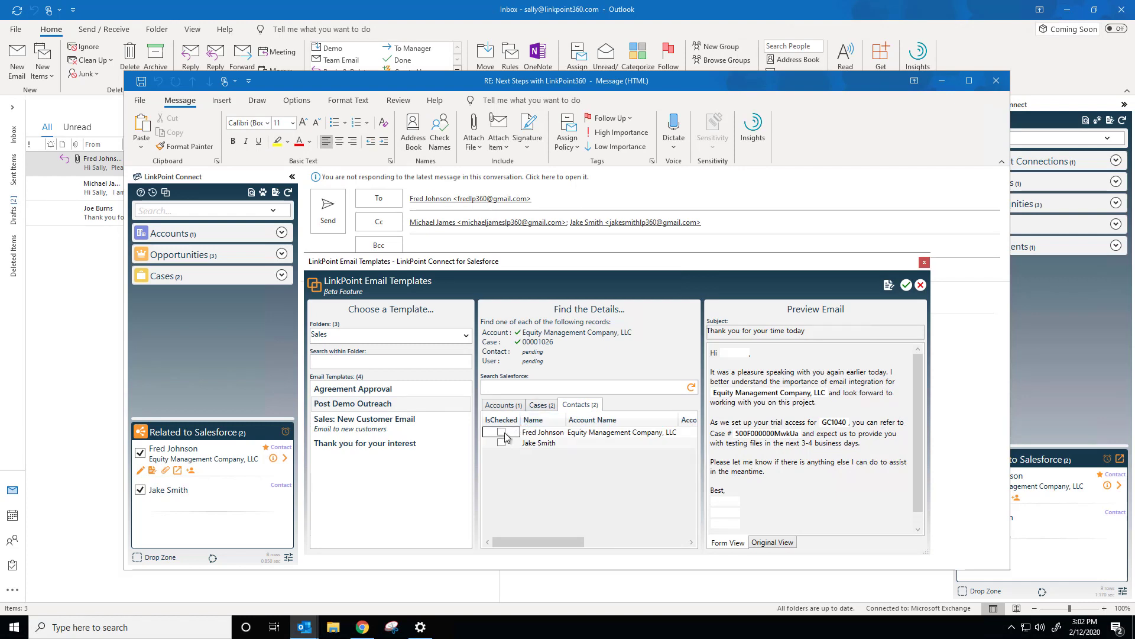
click(502, 432)
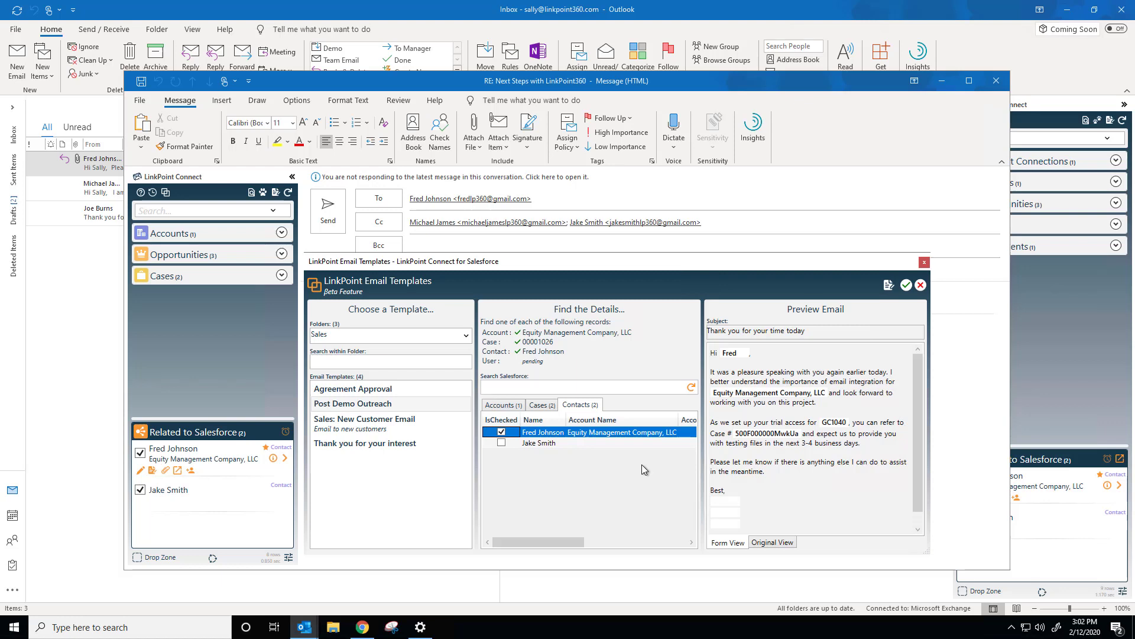
Search Salesforce for the sender's user record by first name, select it, and insert the completed template into the reply.
click(483, 386)
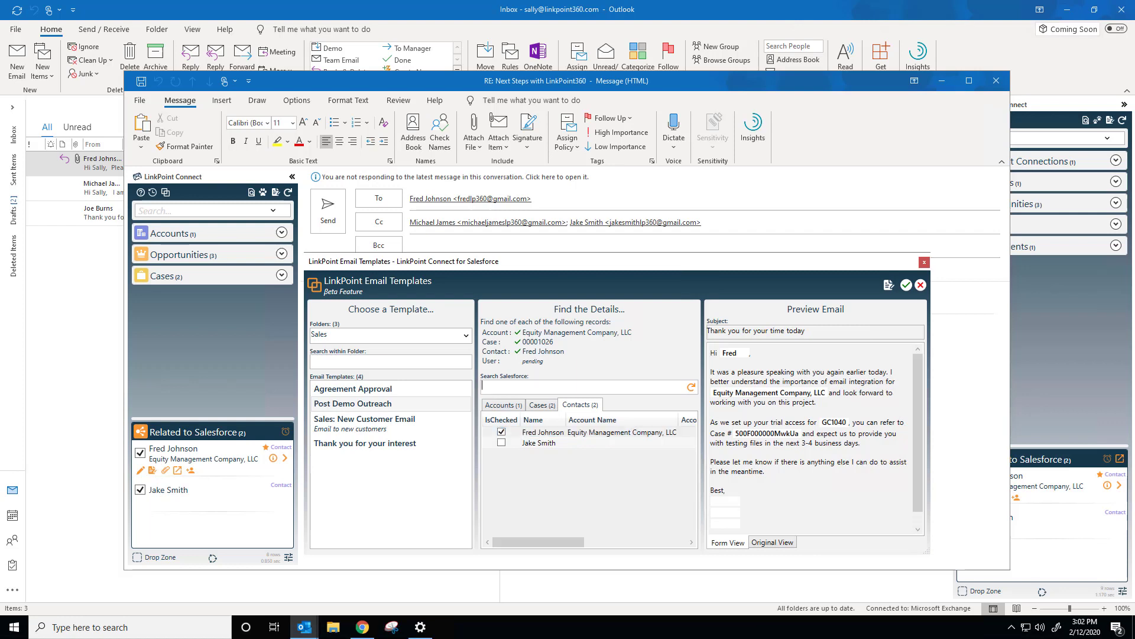
text(Sally)
key(Return)
click(575, 404)
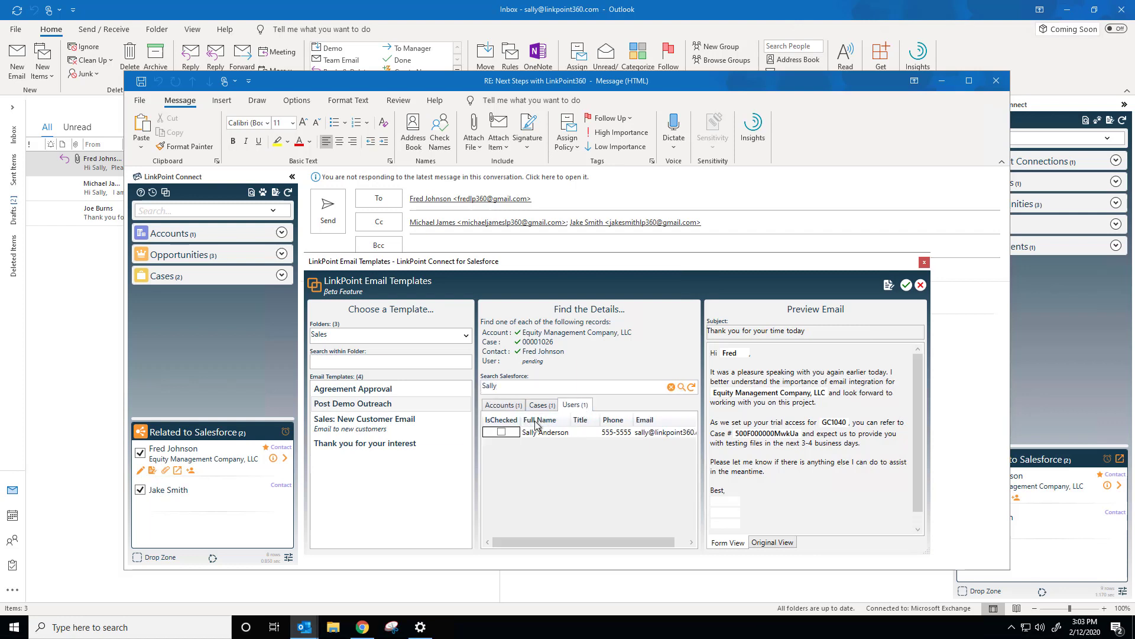
click(503, 433)
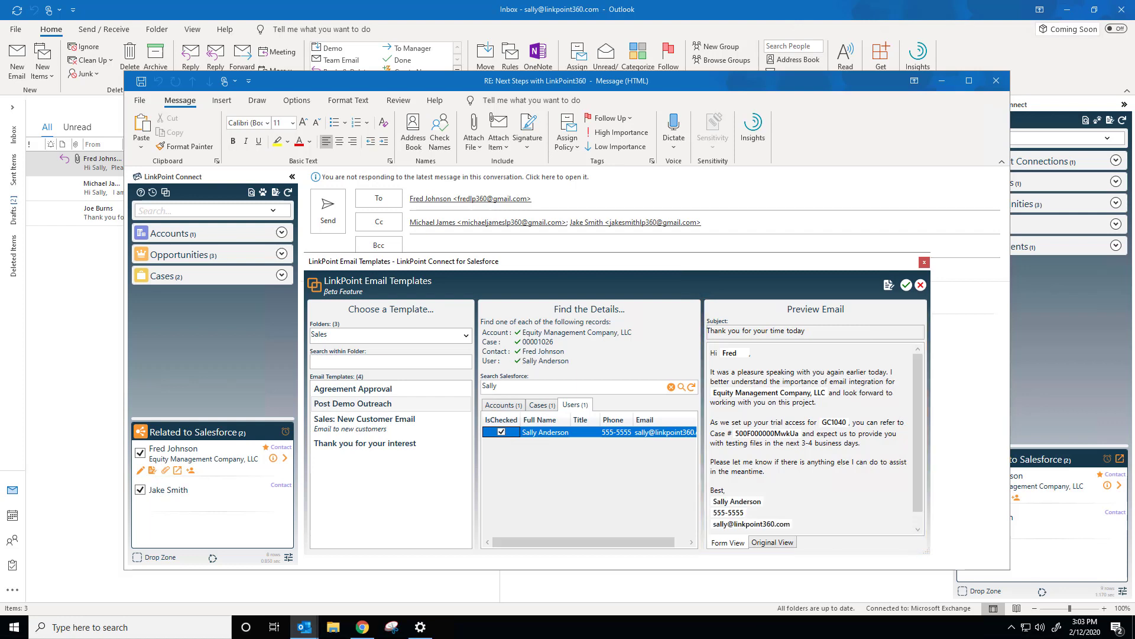
click(907, 285)
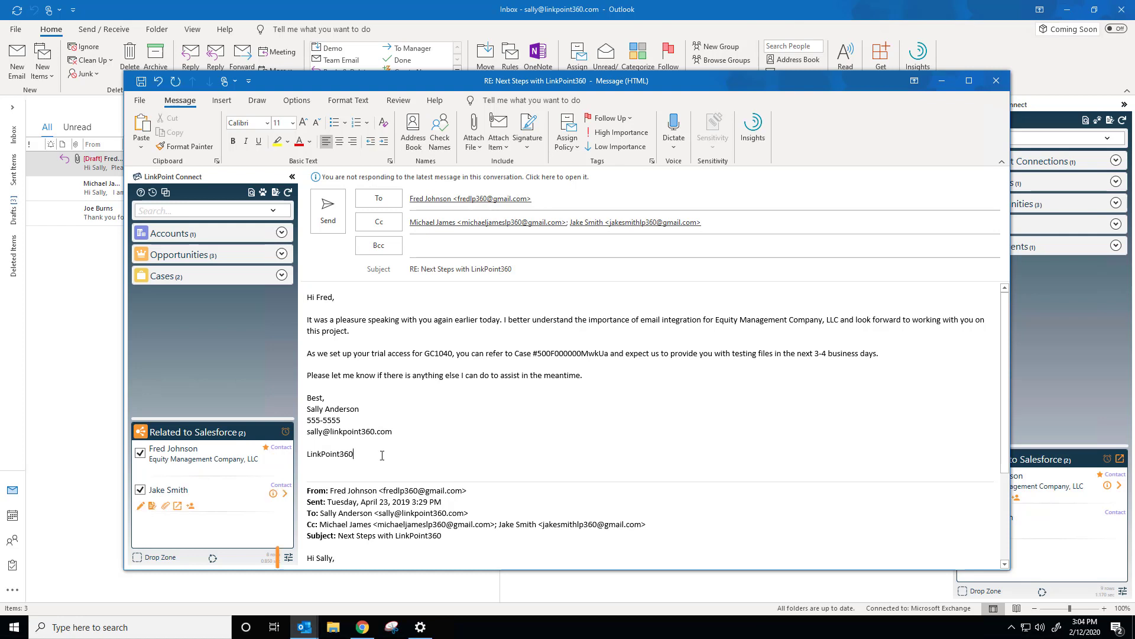
Enable the Advanced preference that allows editing the 'Subject' and 'Body' fields when recording emails, and leave the preferences.
click(286, 559)
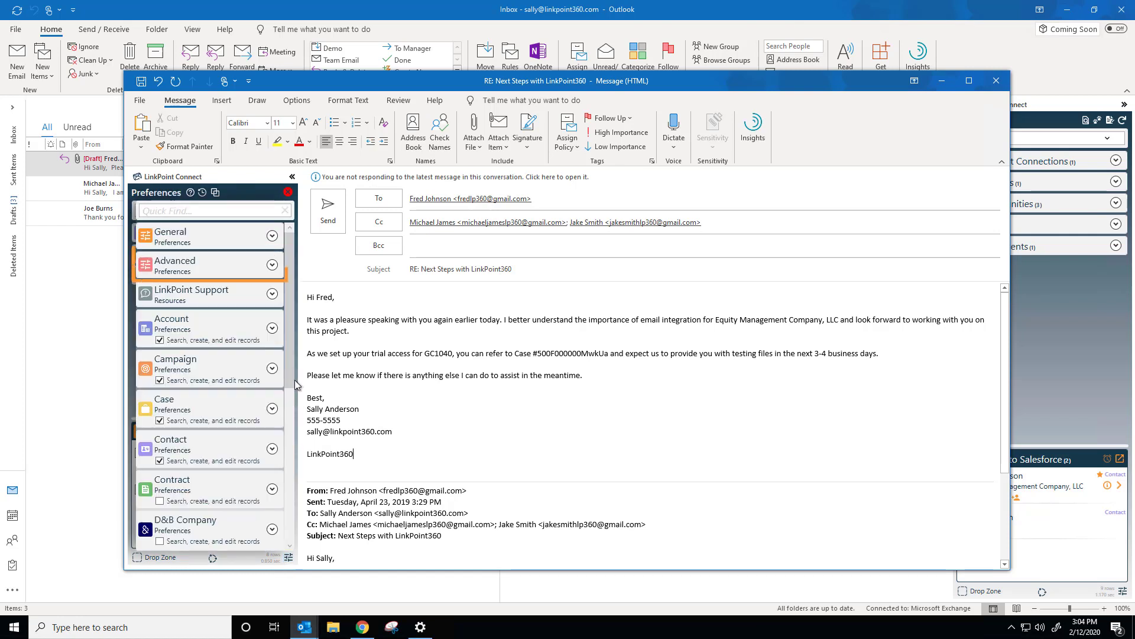
click(272, 265)
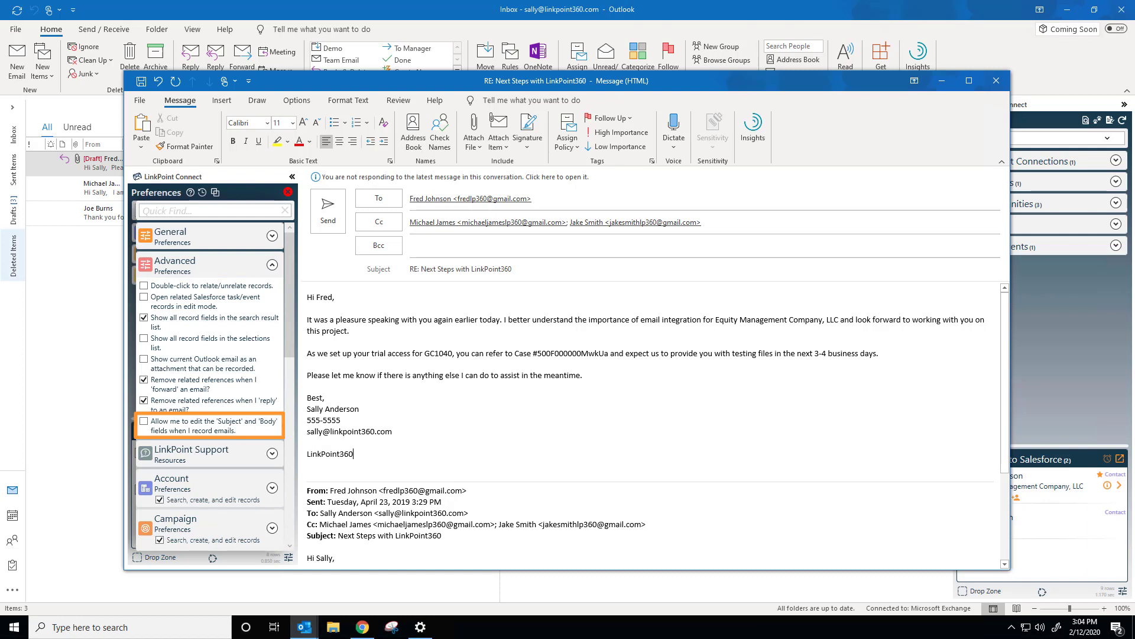
click(143, 422)
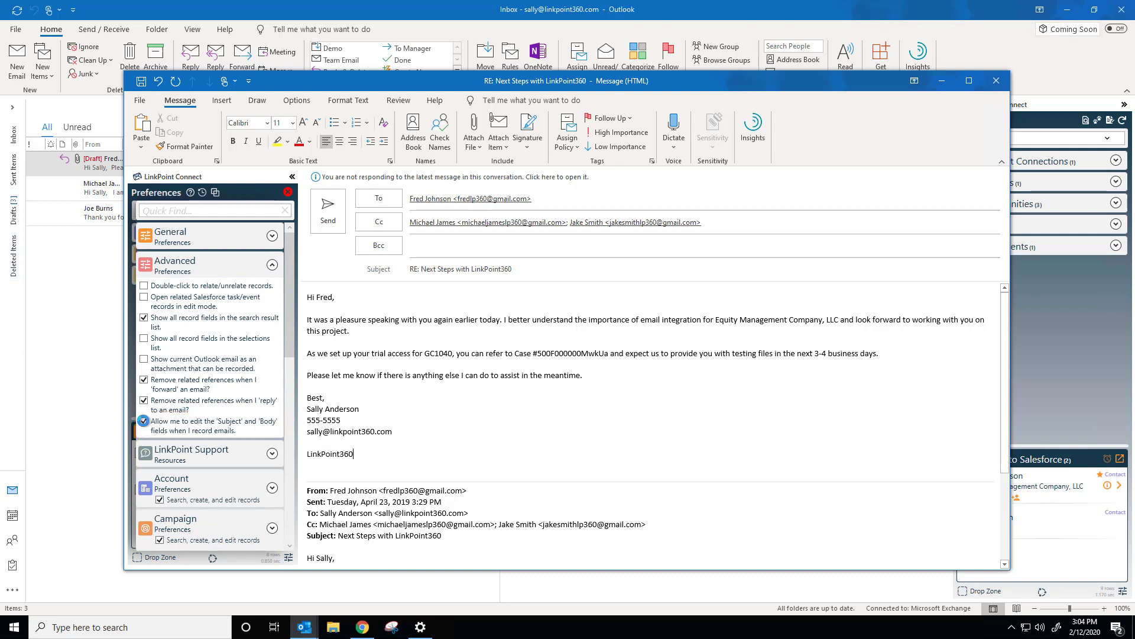
click(288, 192)
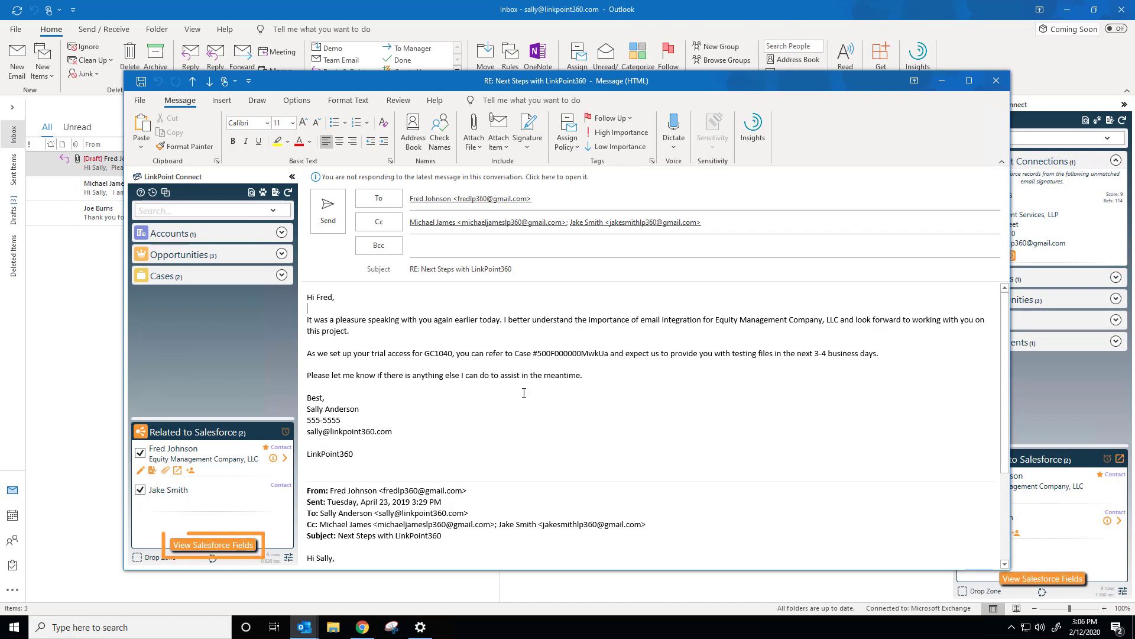
Set the Salesforce Subject field of the Next Steps reply to Trial Access Set Up, save the fields, and send the reply.
click(232, 544)
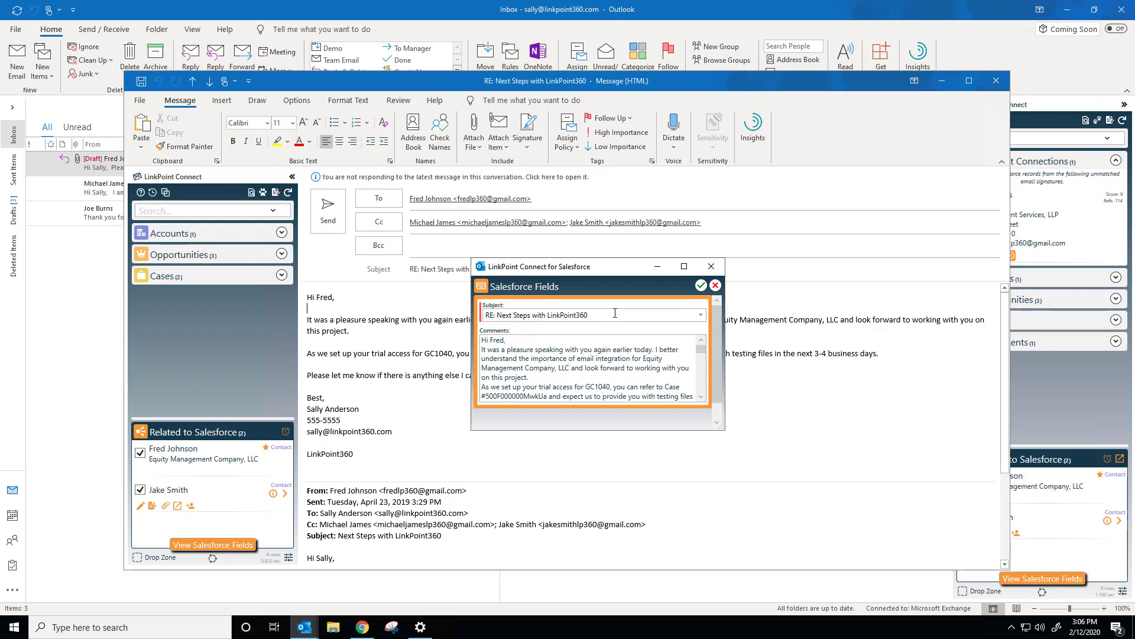
drag(615, 313, 427, 318)
text(Trial Access Set Up)
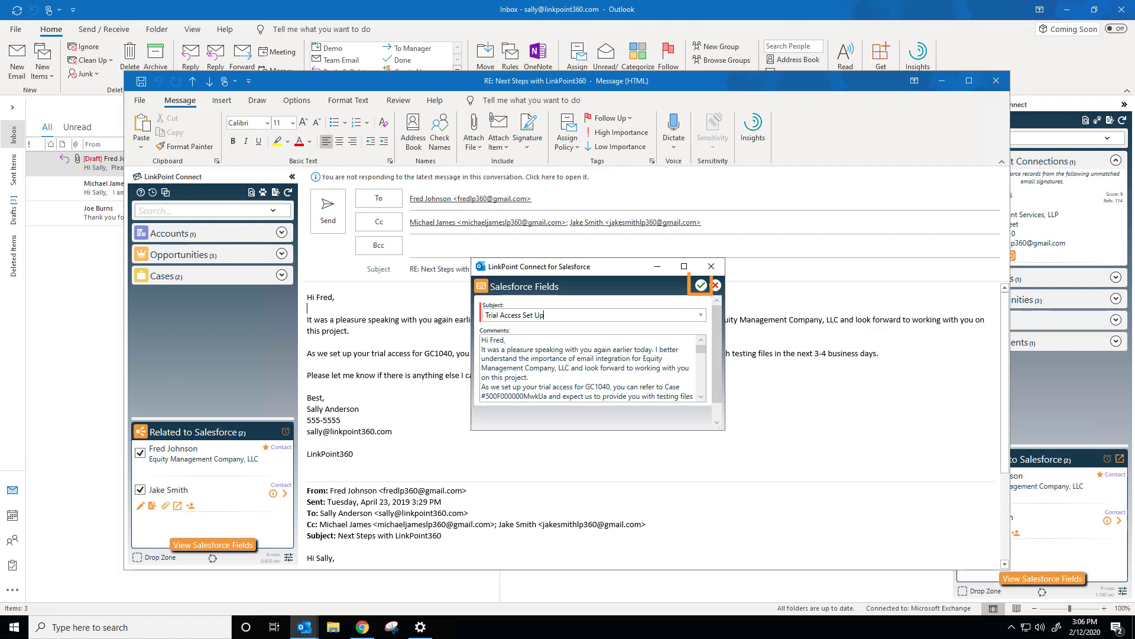
click(701, 286)
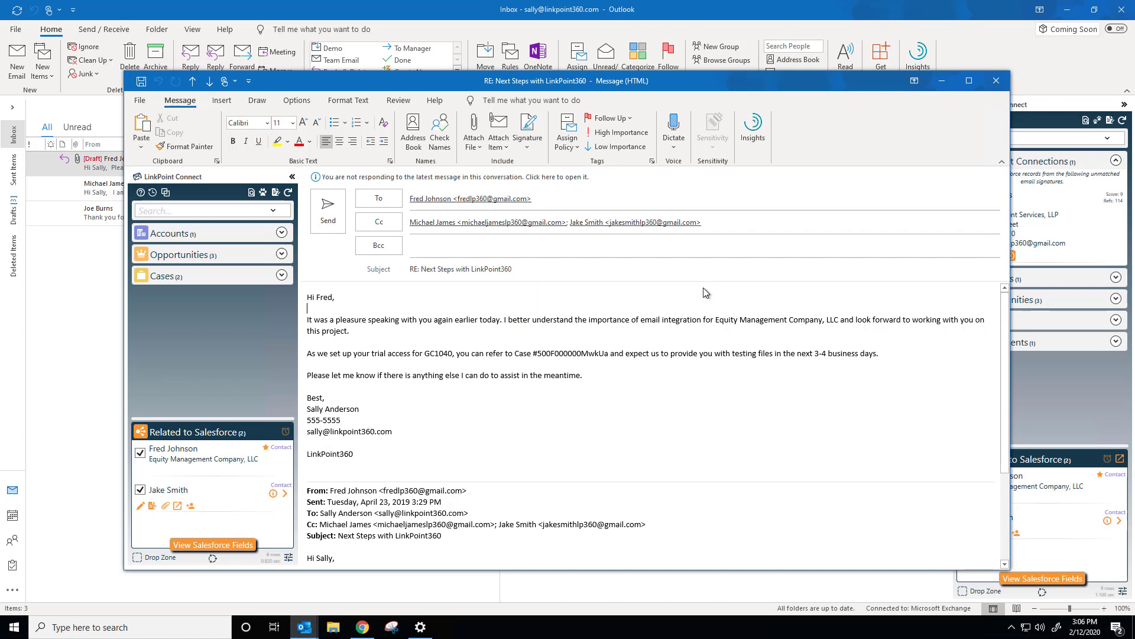
click(338, 214)
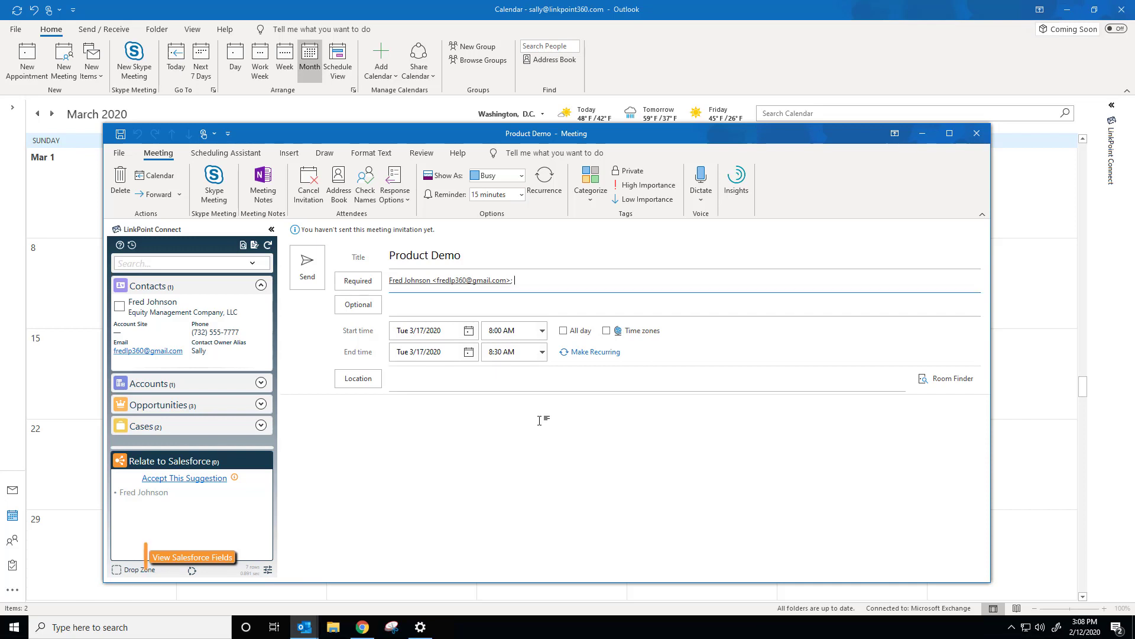
Save the Product Demo meeting's Salesforce fields as Category Demo, 2 attendees and Type Call, and relate the meeting to the suggested contact.
click(223, 568)
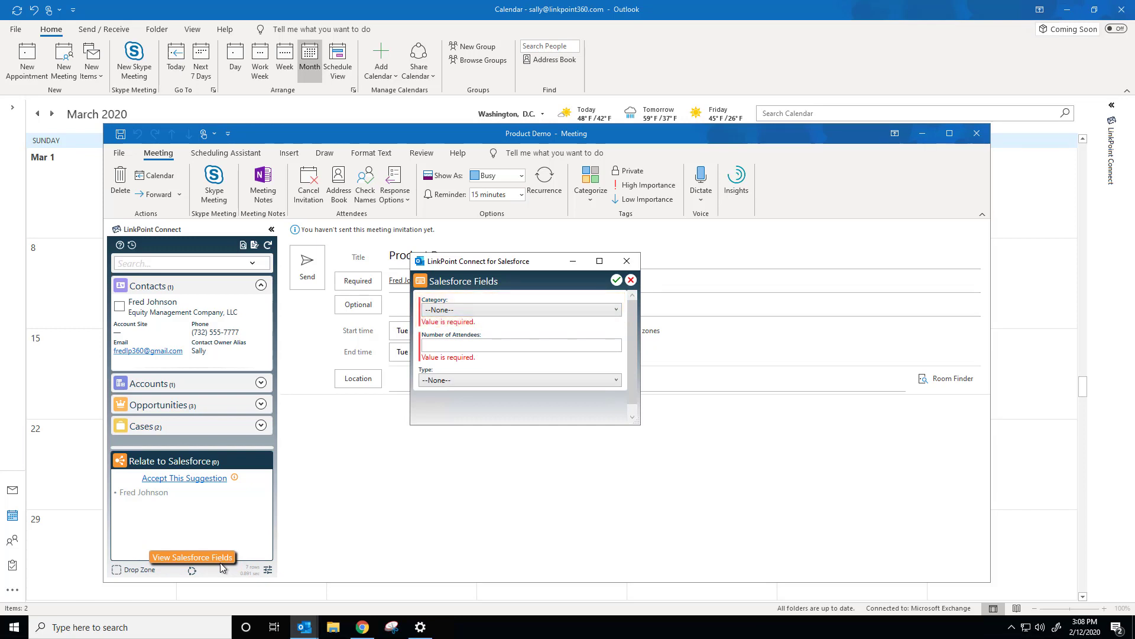
click(532, 310)
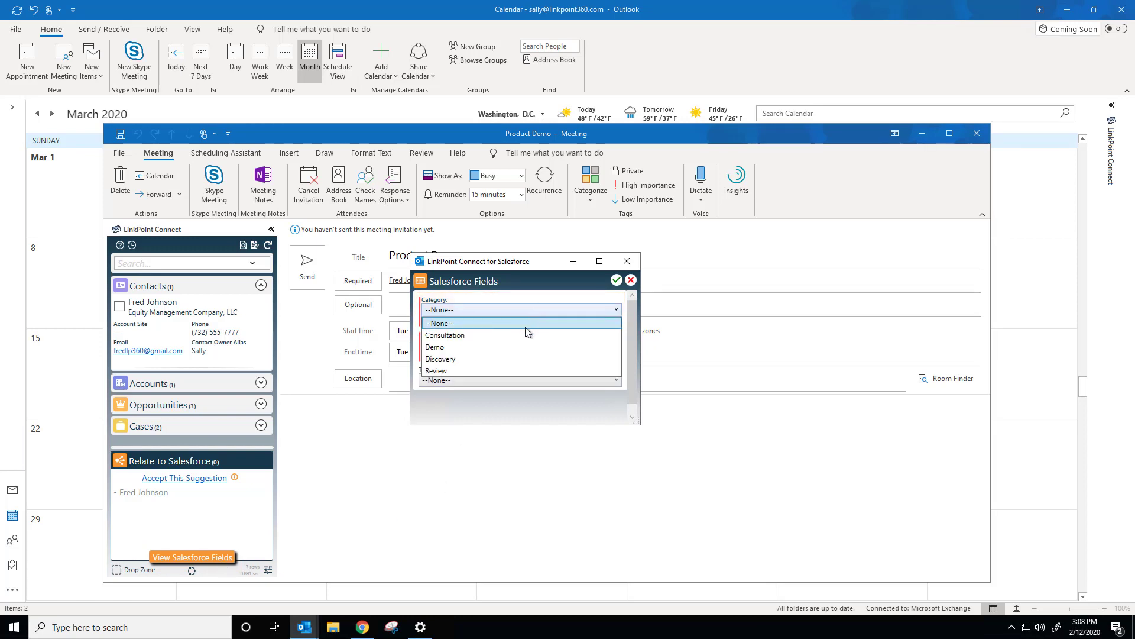
click(520, 347)
click(520, 345)
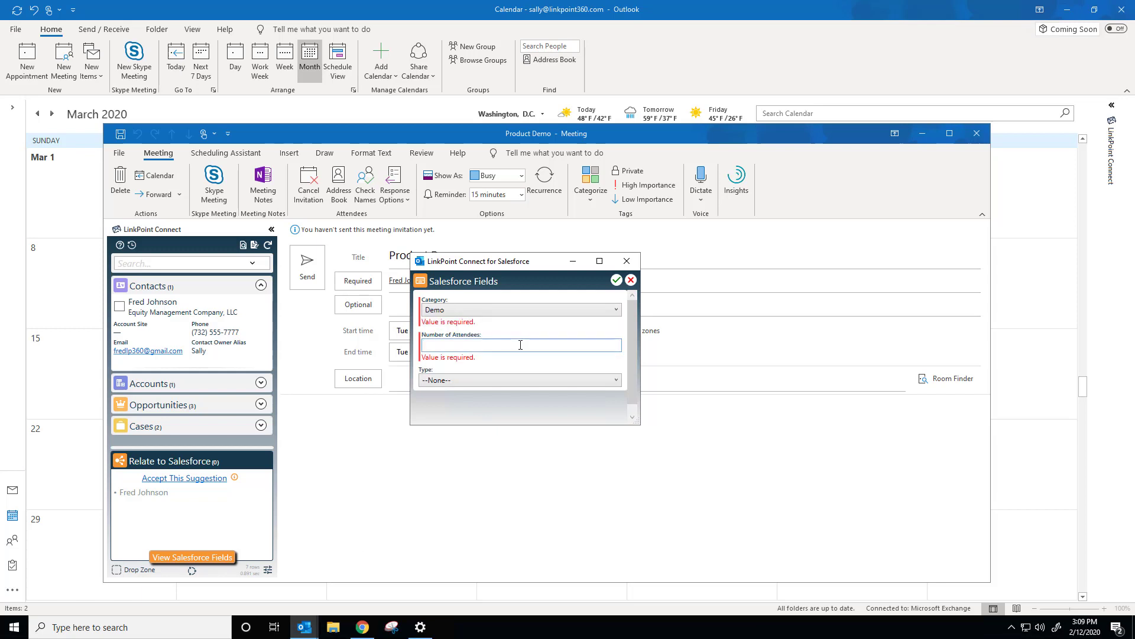
click(508, 382)
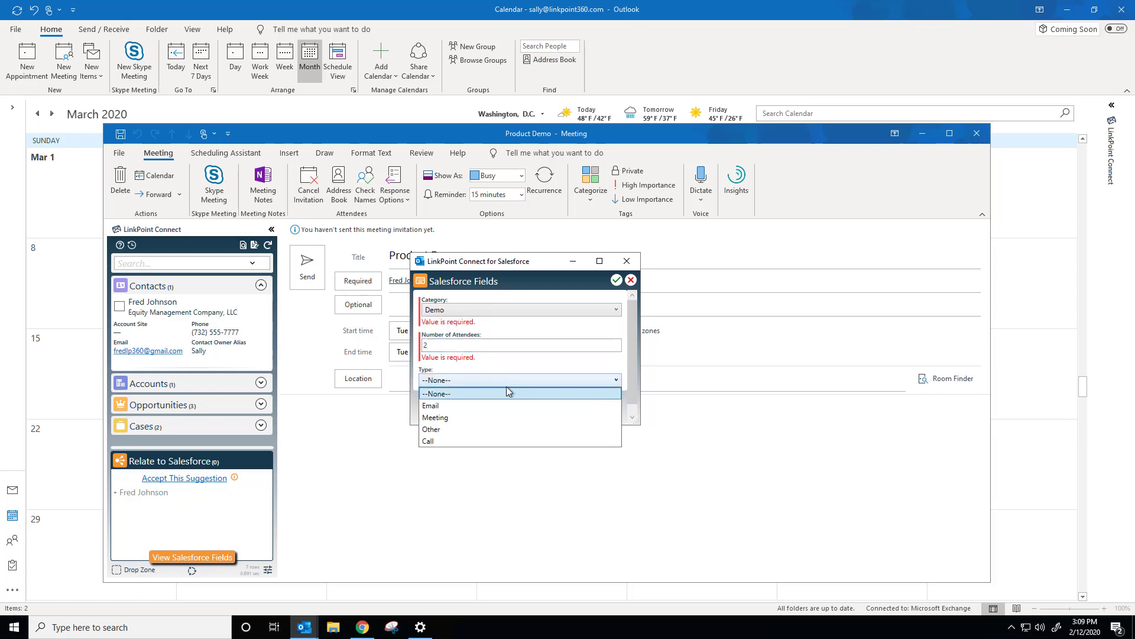
click(496, 440)
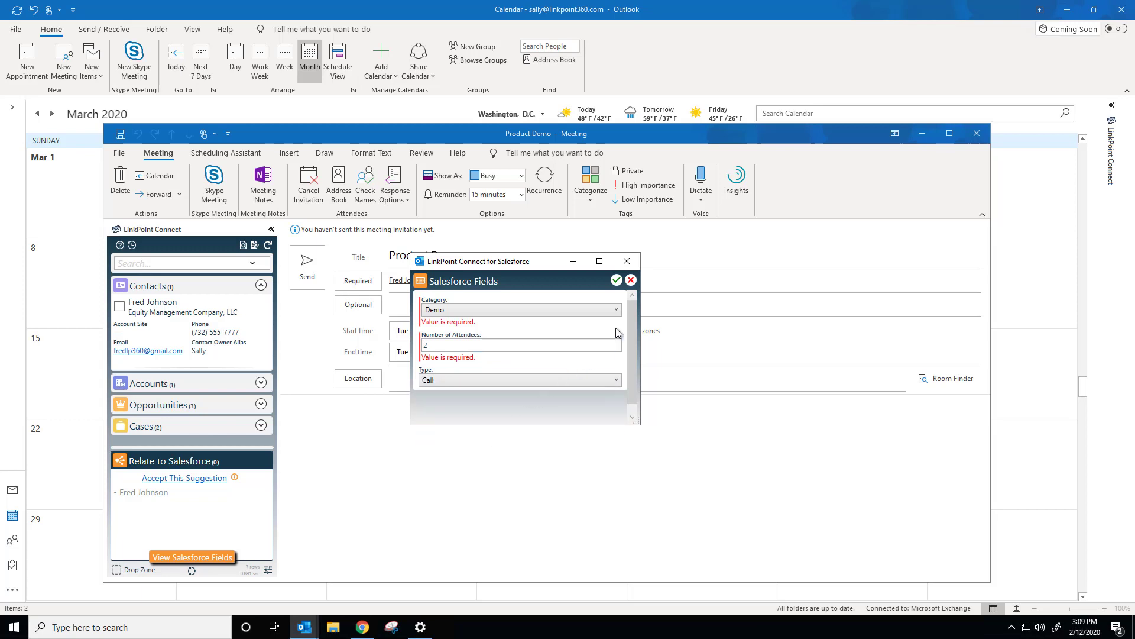
click(616, 281)
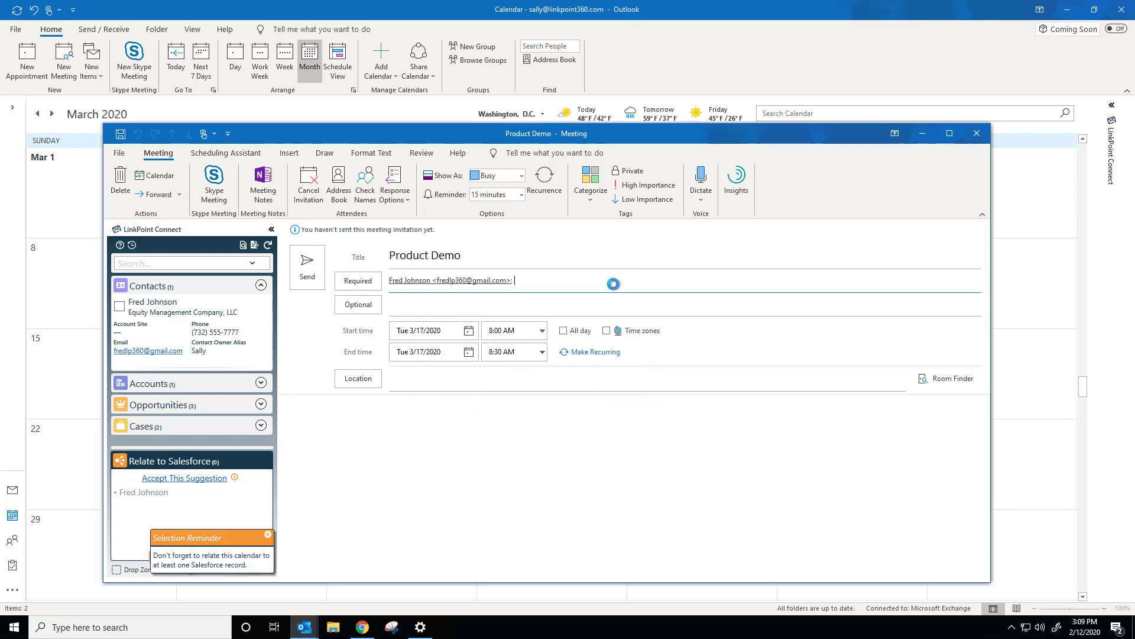
click(145, 481)
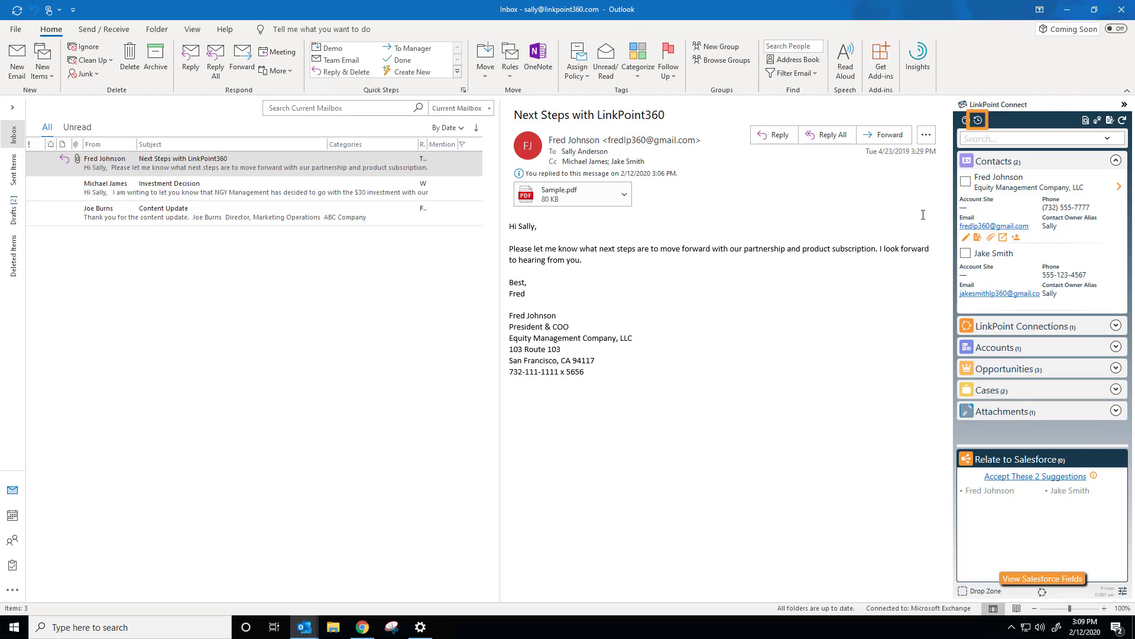
Start a new LinkPoint meeting recap, choose Demo as the type of meeting that occurred, and continue.
click(979, 121)
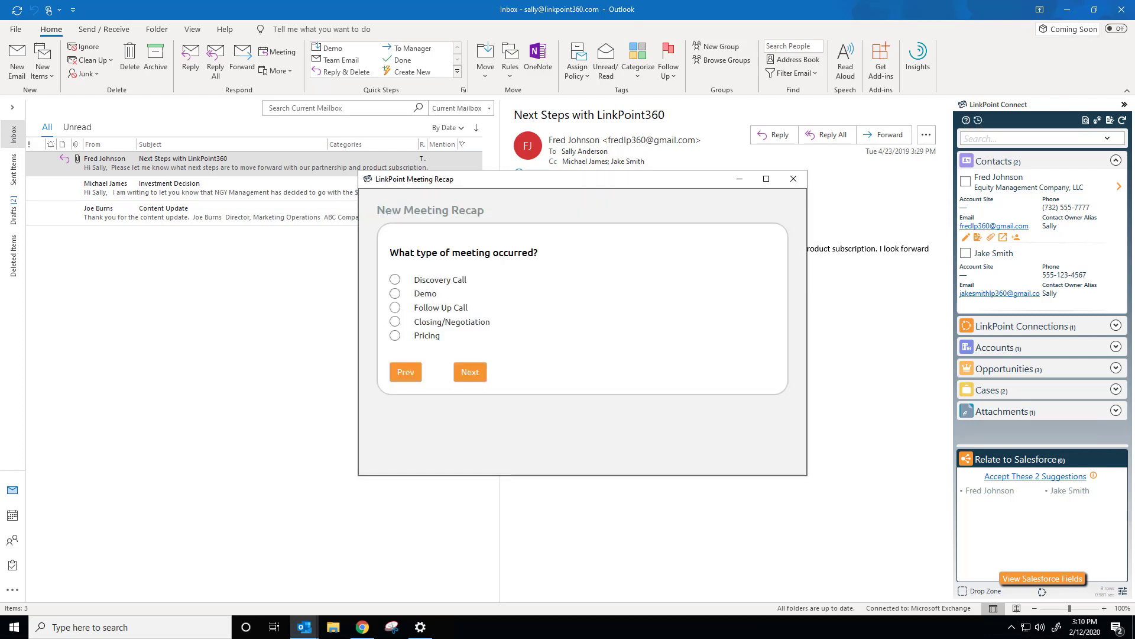
click(395, 279)
click(395, 293)
click(479, 377)
Answer the recap with Pricing and Functionality as the reasons for changing provider and Feature D as the service of most interest.
click(395, 279)
click(471, 359)
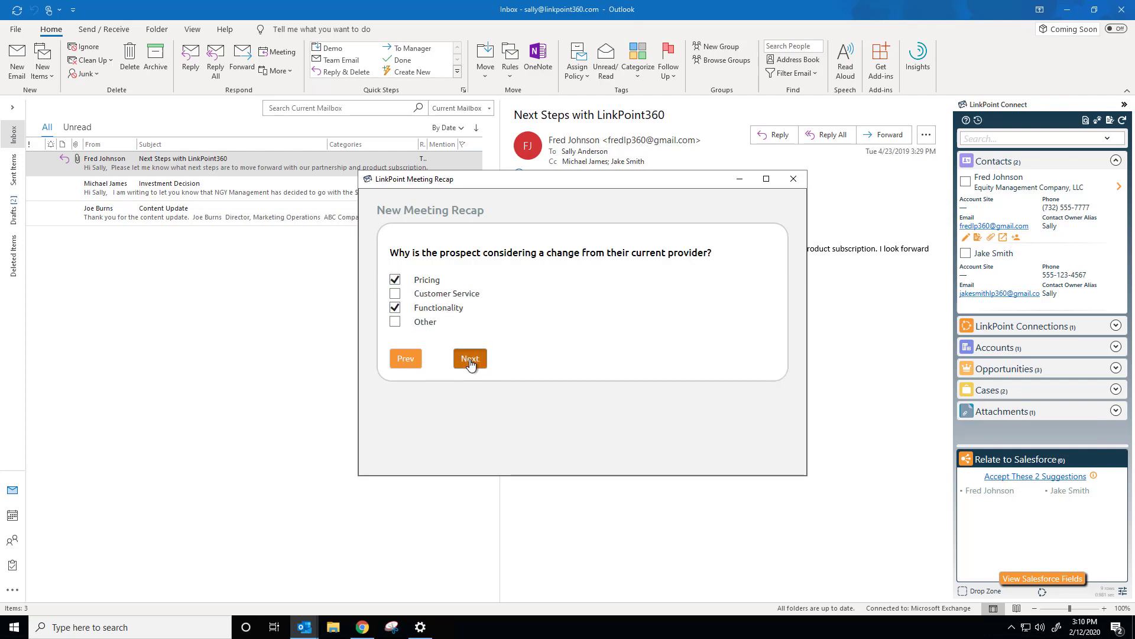
click(395, 321)
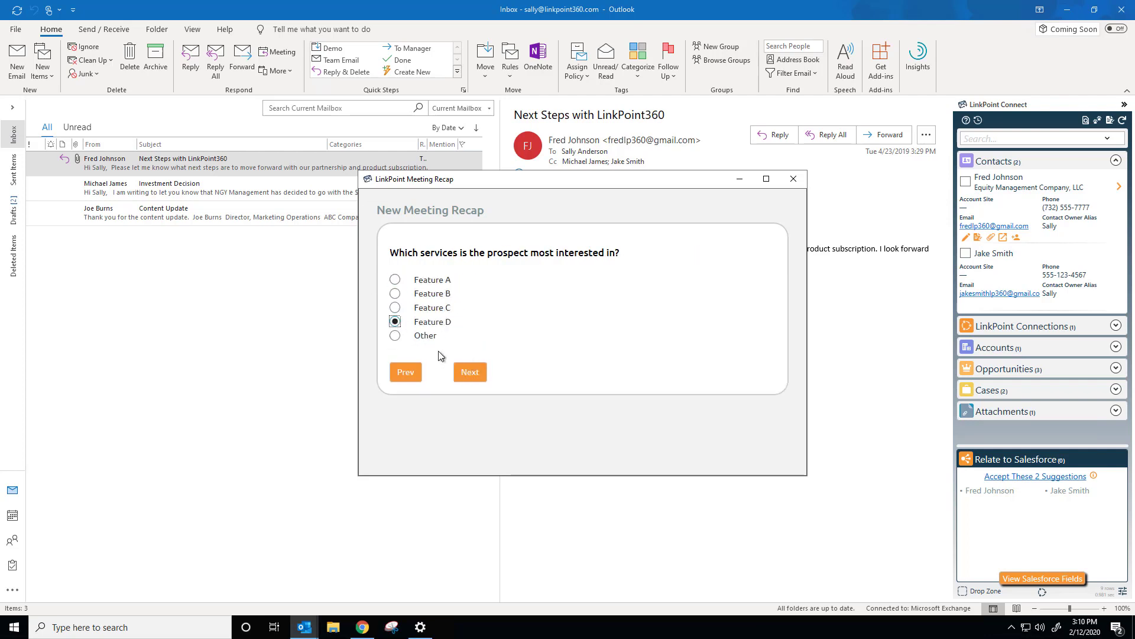
click(478, 375)
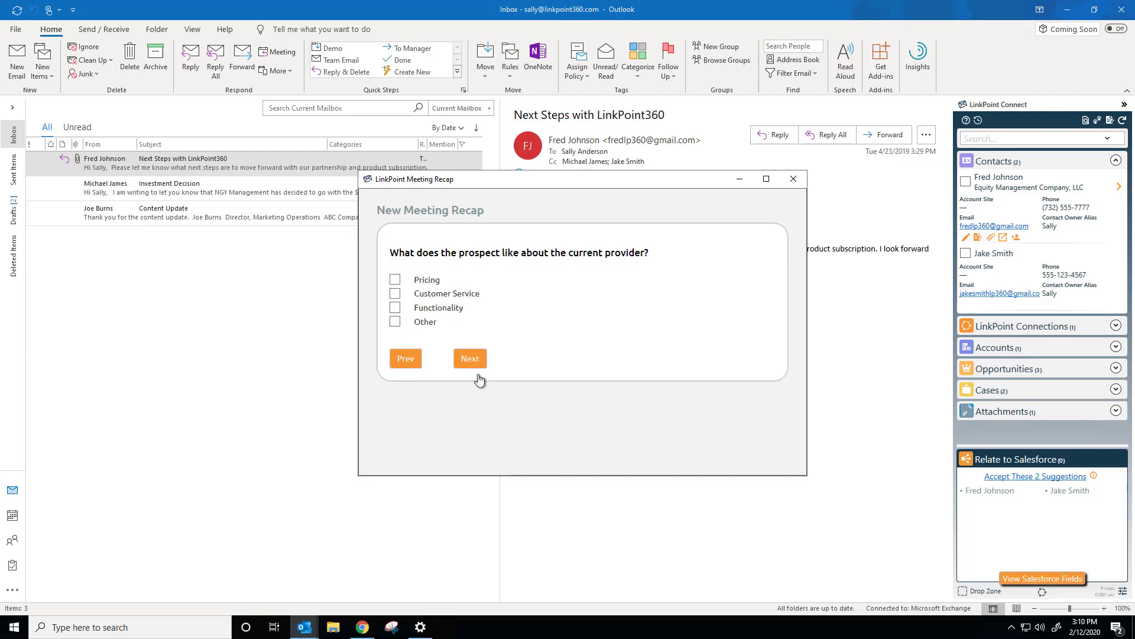